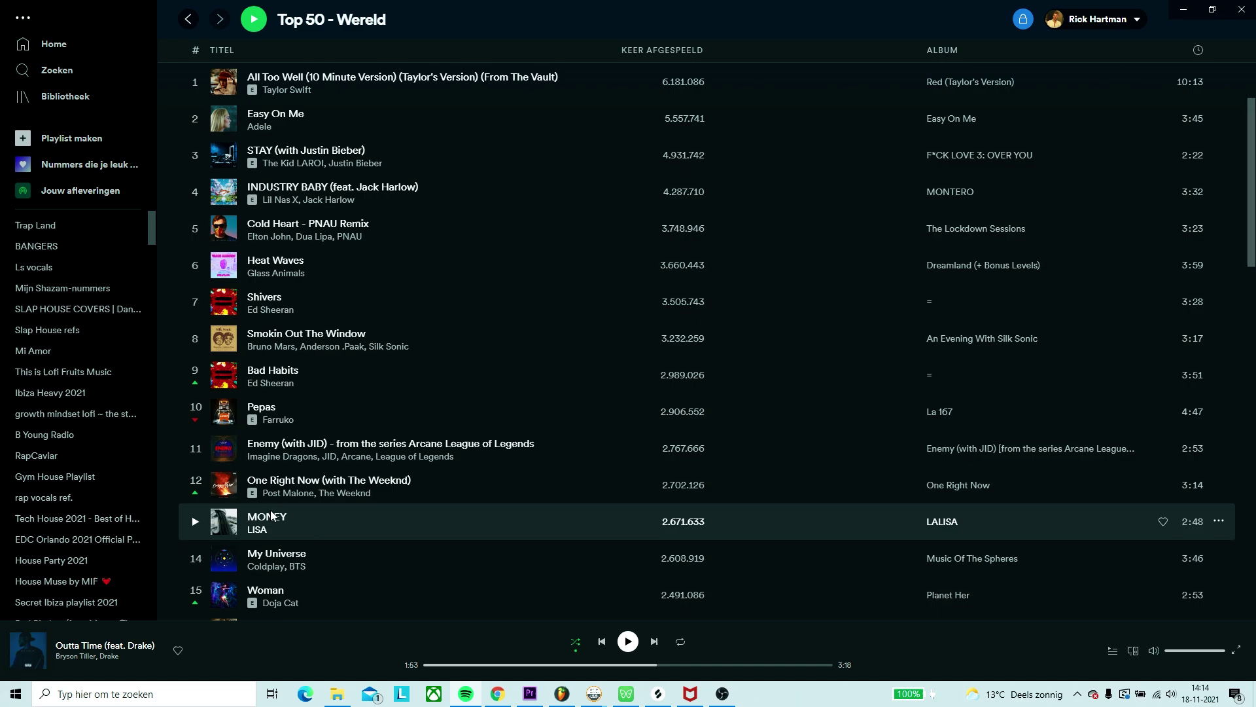
Step: Play MONEY by LISA from Top 50 - Wereld and skip to about 19 seconds in
click(195, 521)
click(468, 665)
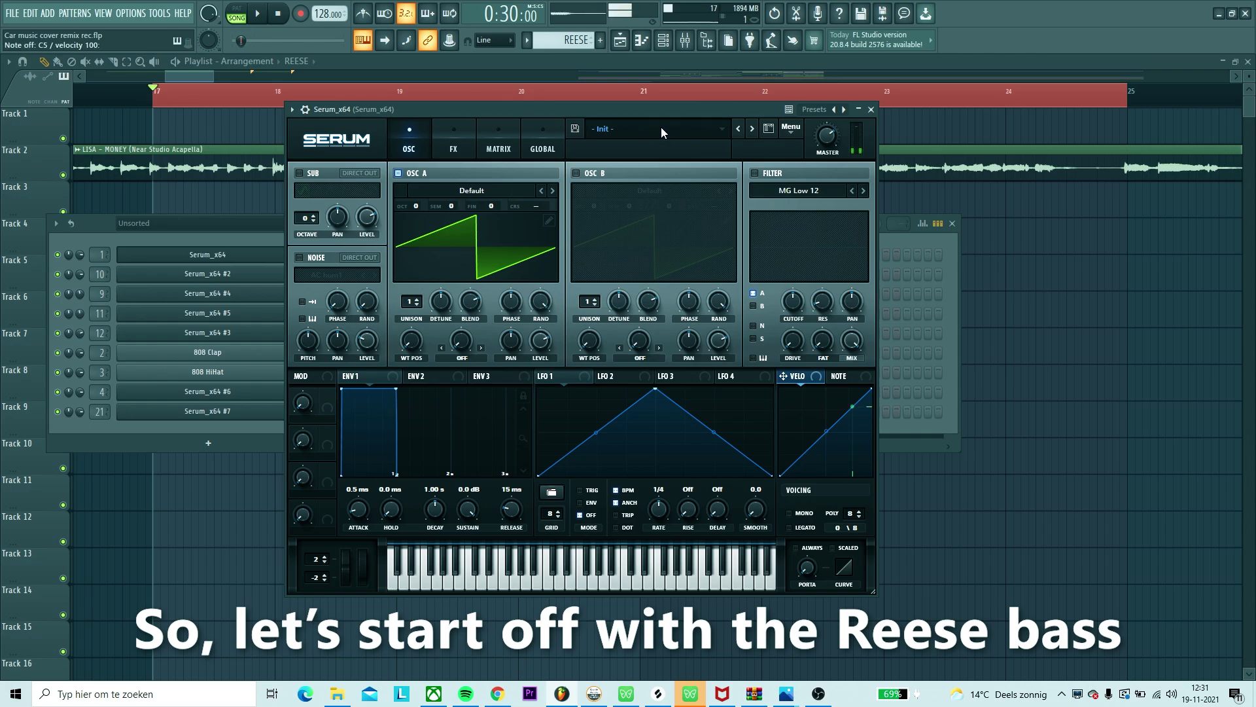
Step: Load the Reese - Go preset in Serum
click(660, 129)
mouse_move(674, 479)
click(1055, 256)
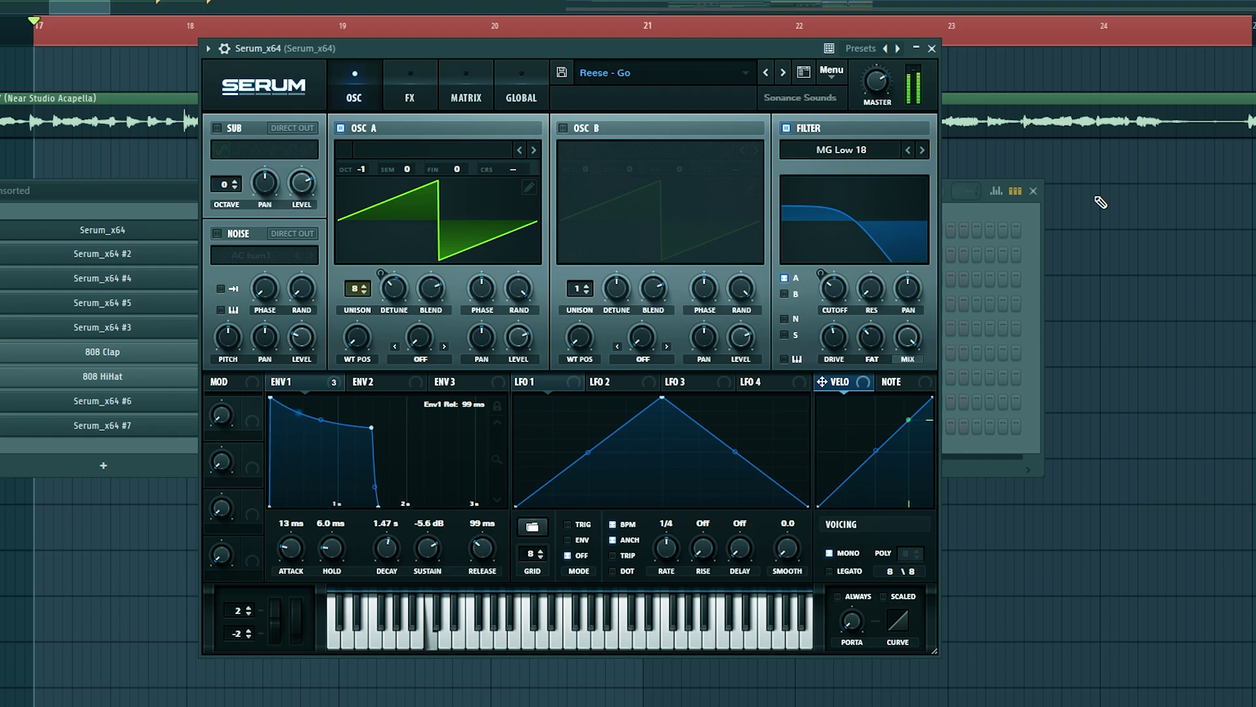
click(932, 49)
Step: Draw one-bar E4, C4, B3 and A3 notes across bars 1–4 in the piano roll
right_click(296, 247)
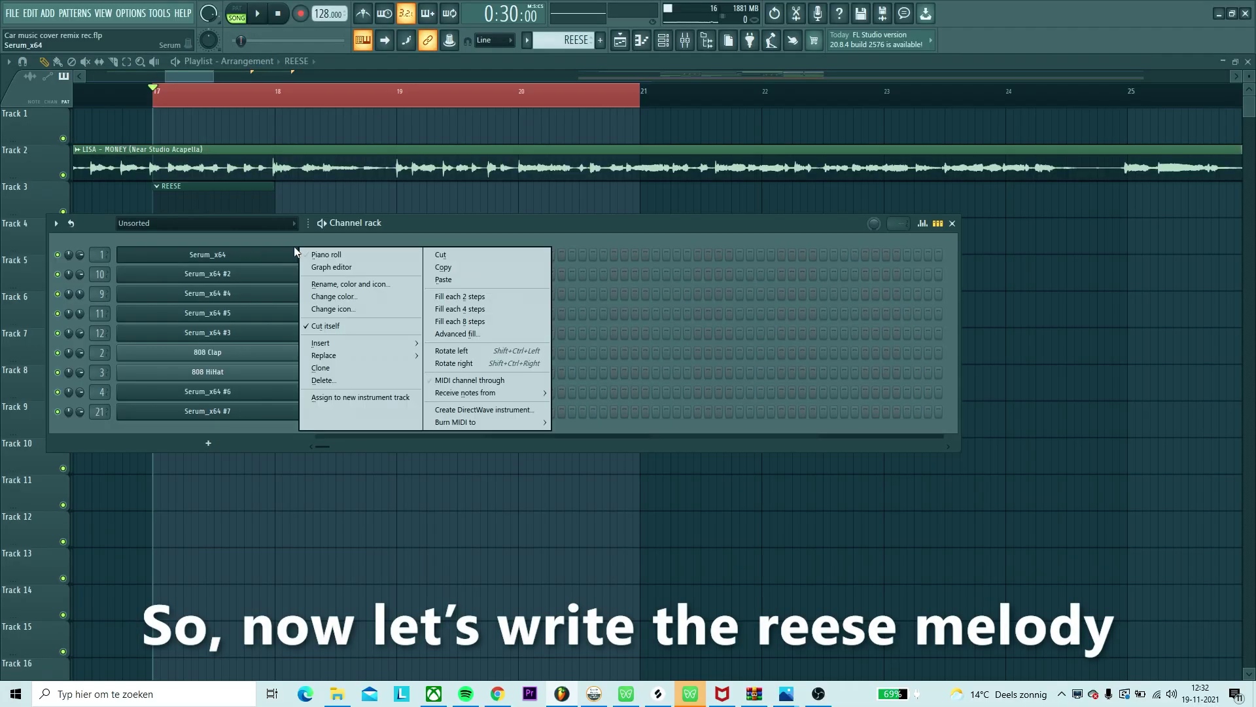
click(308, 255)
click(21, 247)
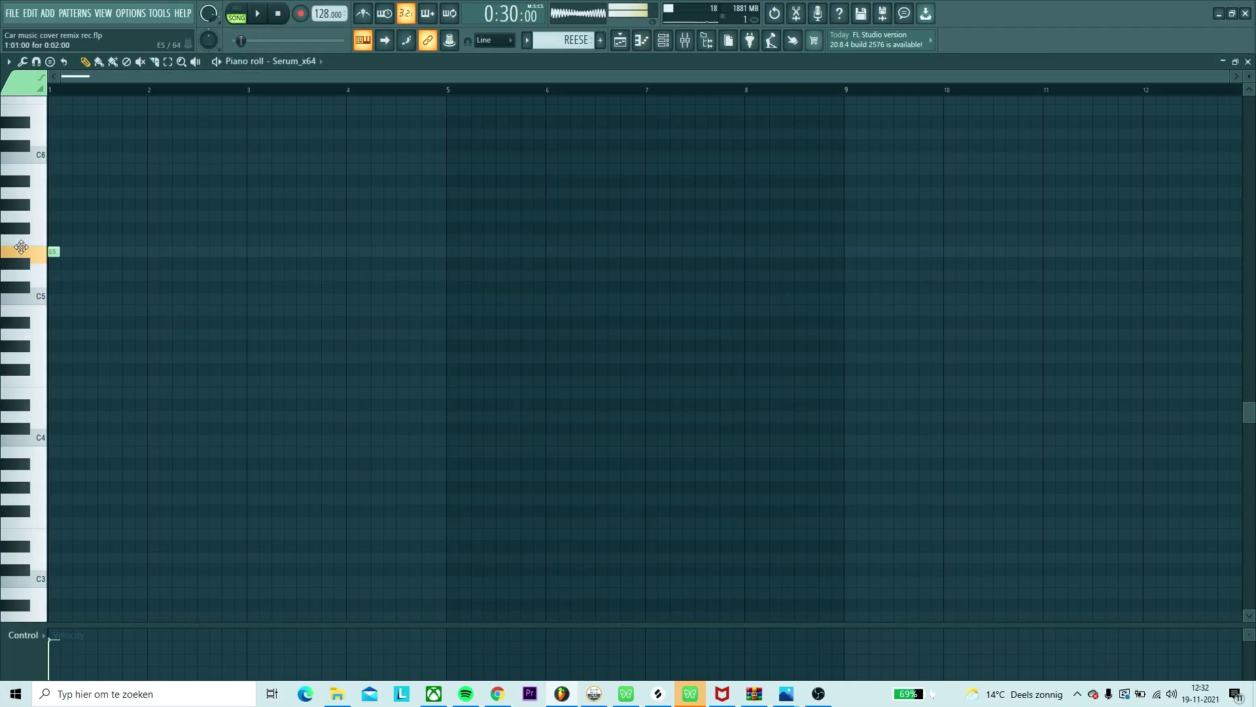
drag(50, 263, 145, 261)
key(ctrl+Down)
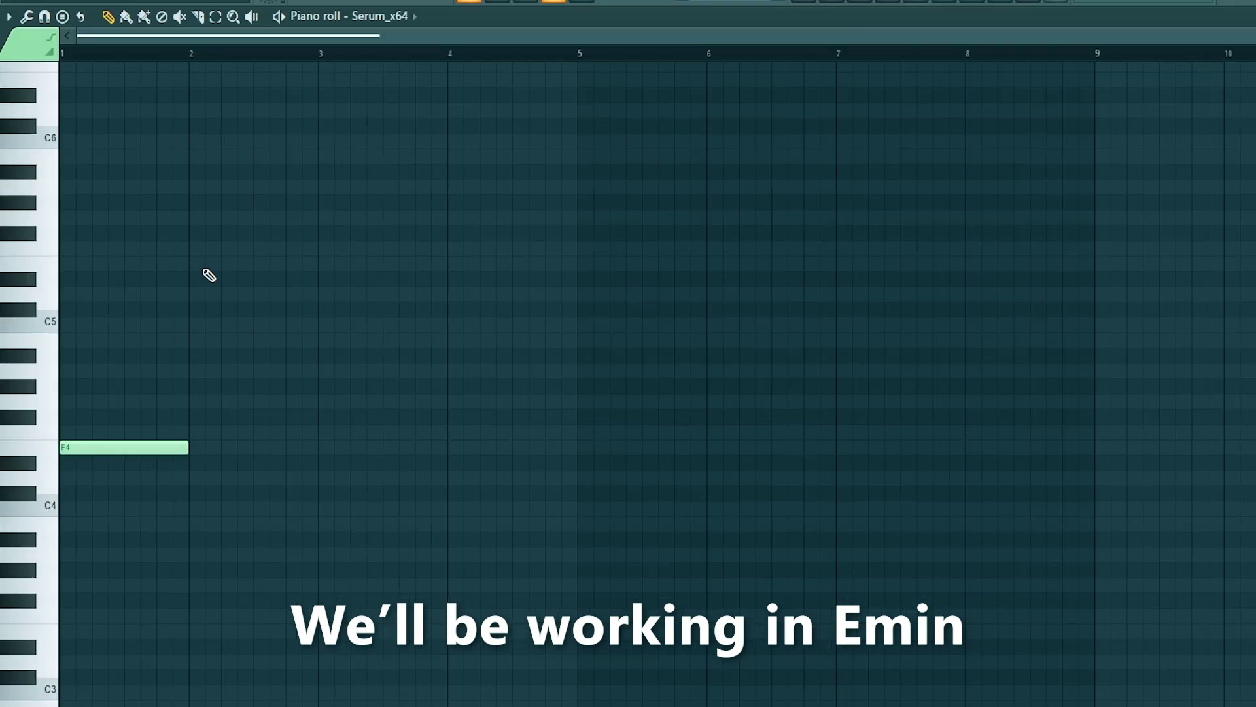
click(197, 508)
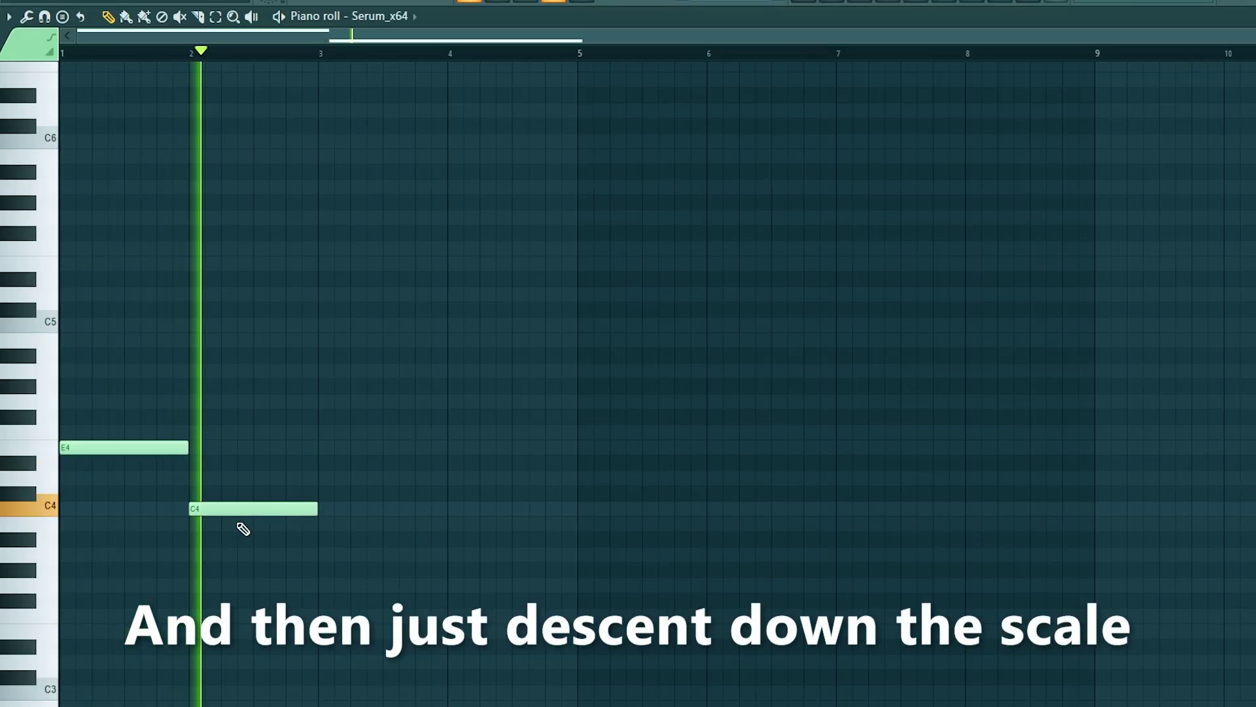
click(325, 523)
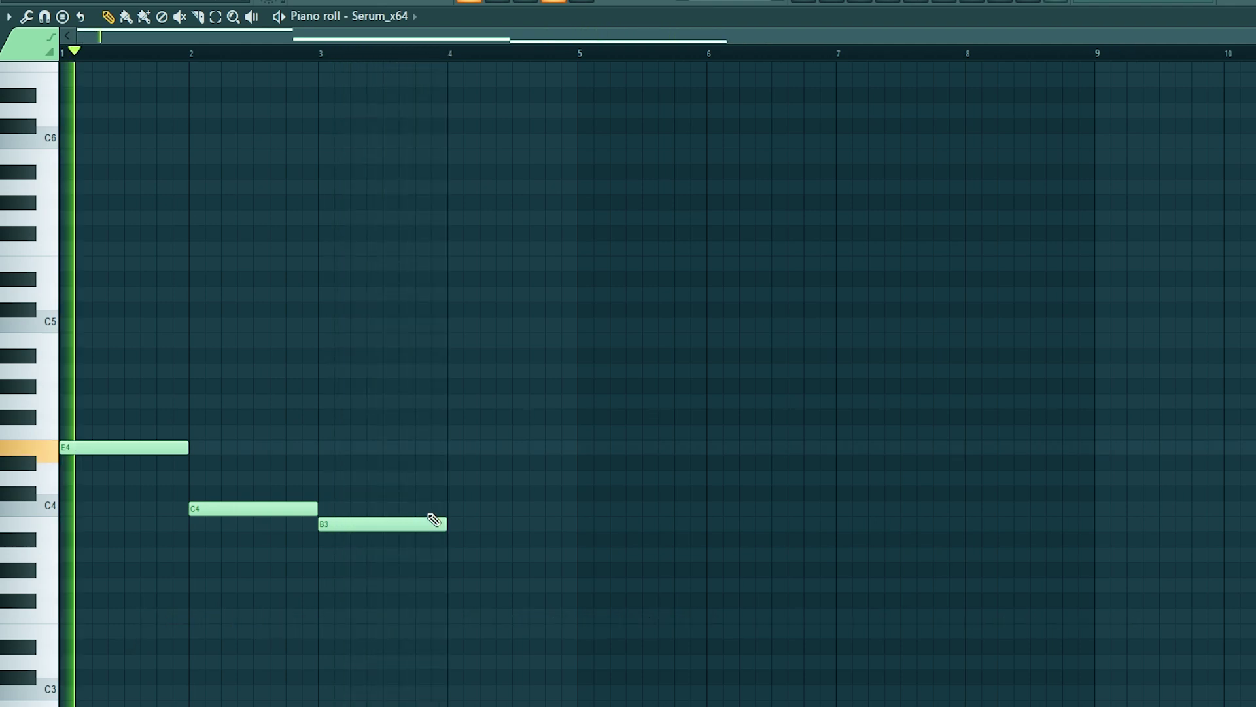
click(454, 554)
Step: Duplicate the phrase into bars 5–8, halve the final A3 and add a closing D4
scroll(443, 567, up, 2)
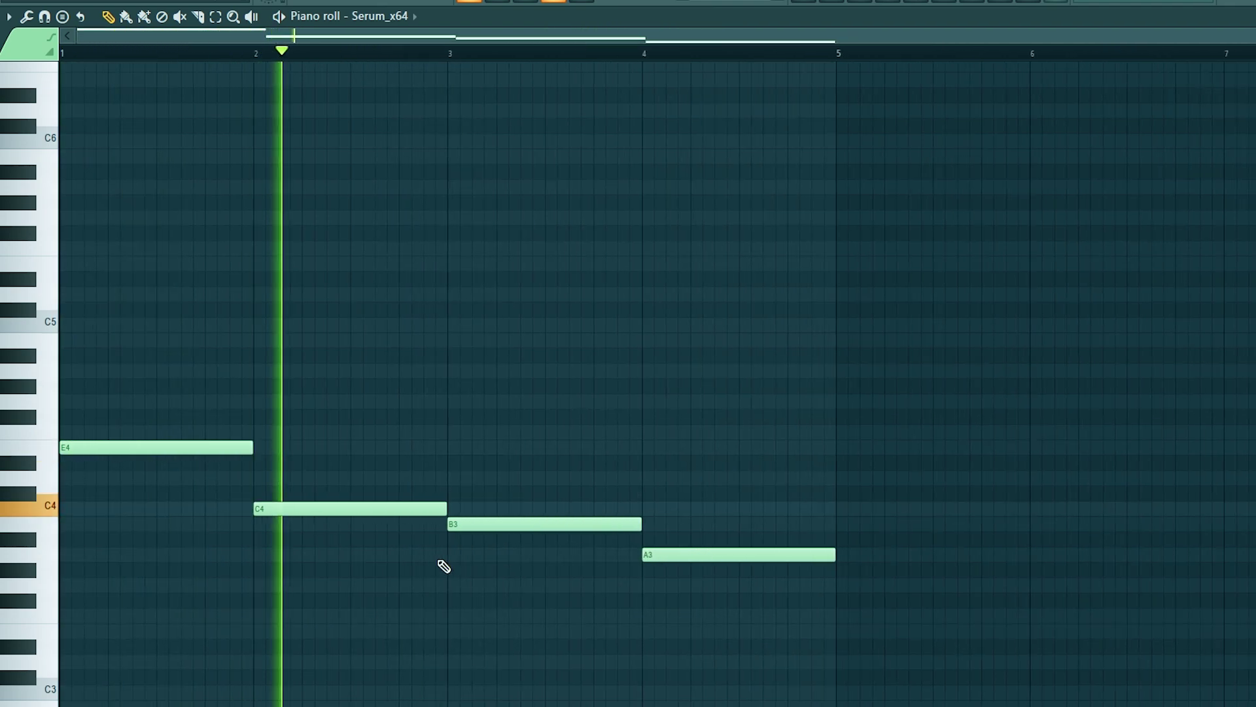
key(ctrl+b)
key(ctrl+d)
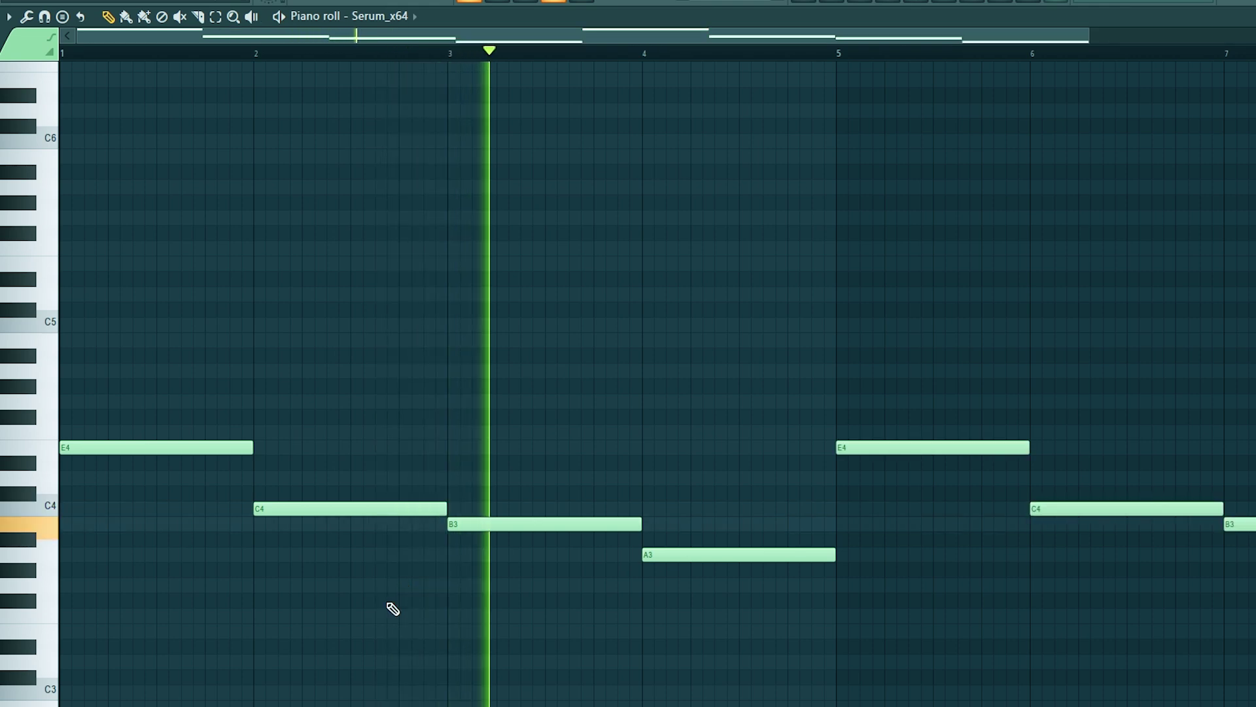
scroll(393, 608, down, 2)
drag(1121, 555, 1054, 568)
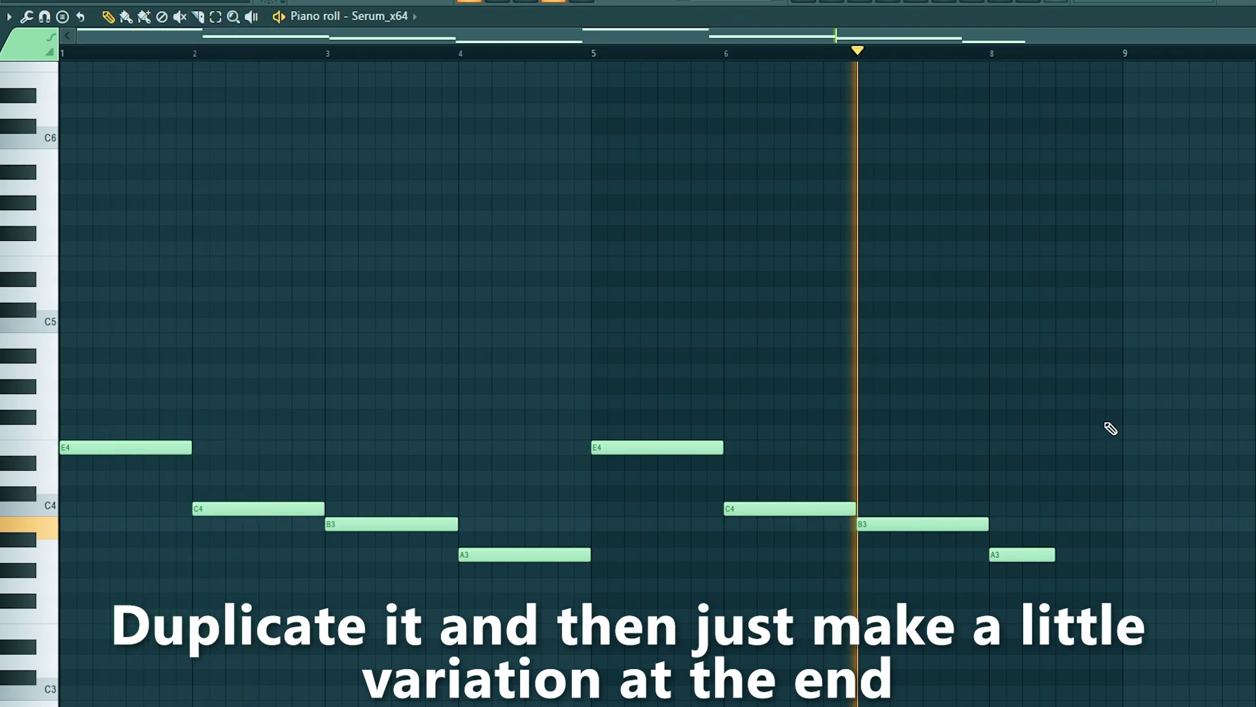
mouse_move(1111, 510)
mouse_down()
mouse_move(1088, 493)
mouse_move(1085, 461)
mouse_move(1098, 484)
mouse_up()
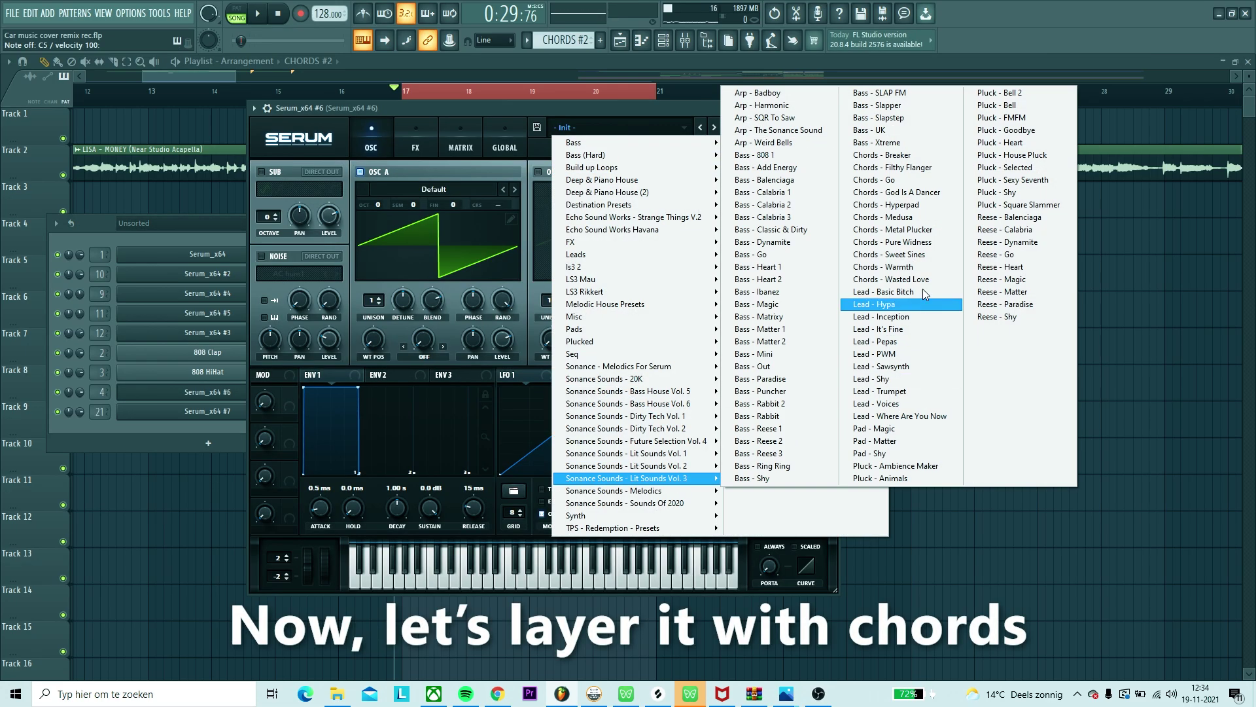
Step: Load Chords - Pure Widness and build full-bar triads over bars 1–4, starting E4–G4–B4
click(923, 289)
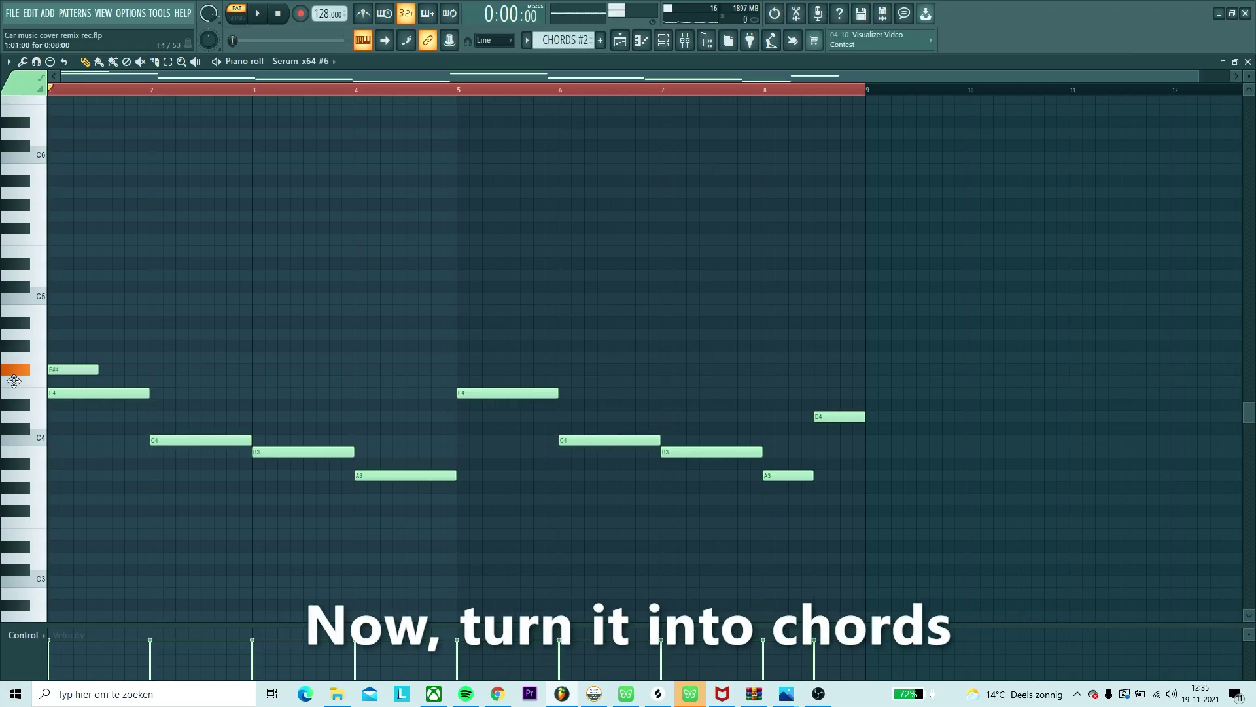
drag(23, 310, 40, 311)
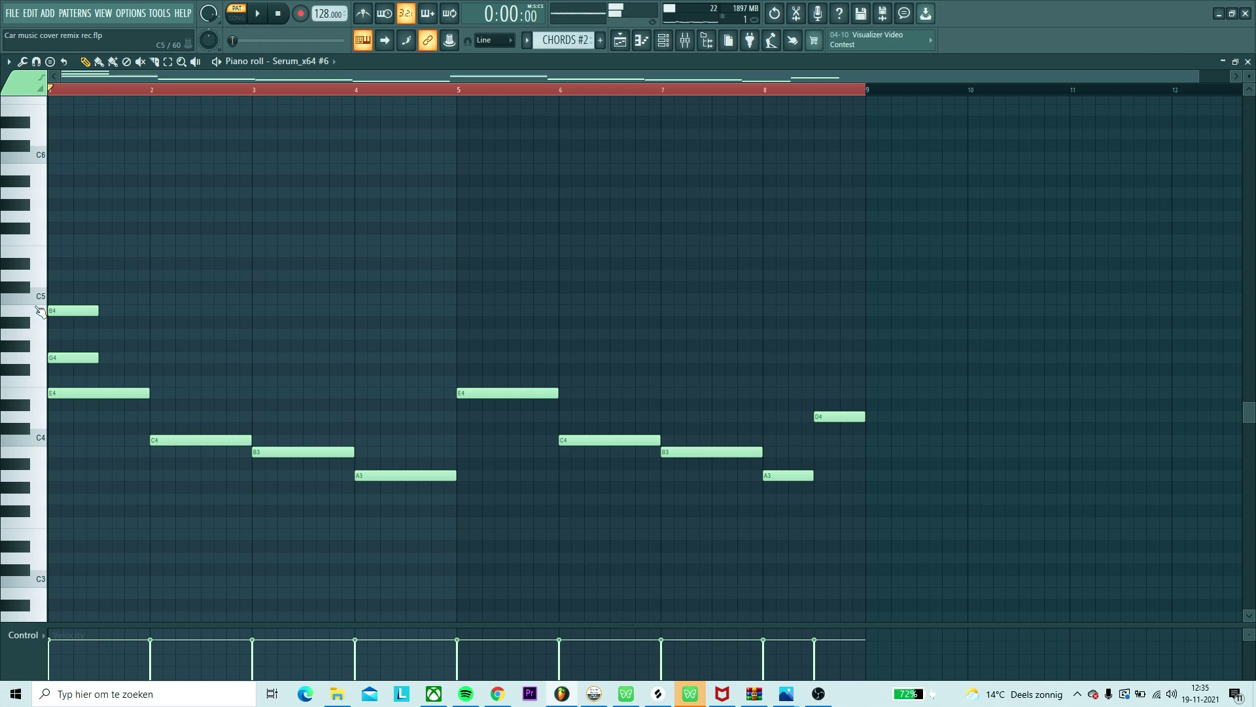
drag(97, 356, 149, 356)
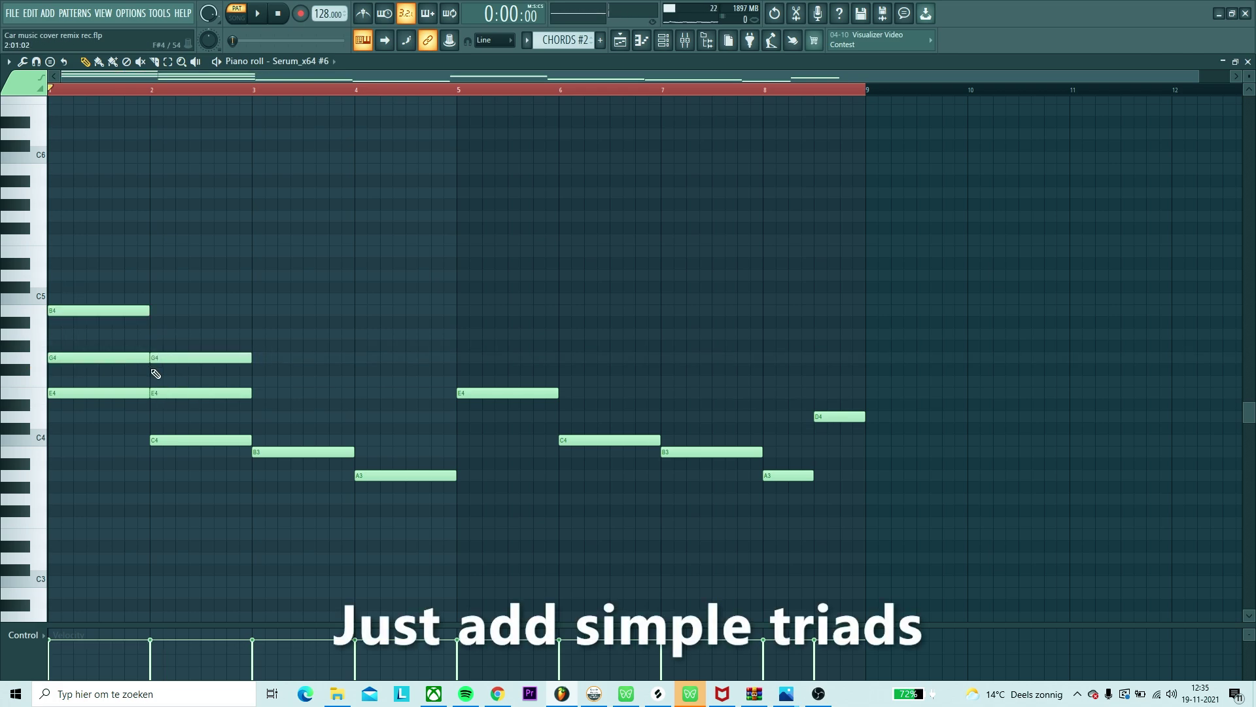
click(383, 392)
drag(50, 89, 458, 90)
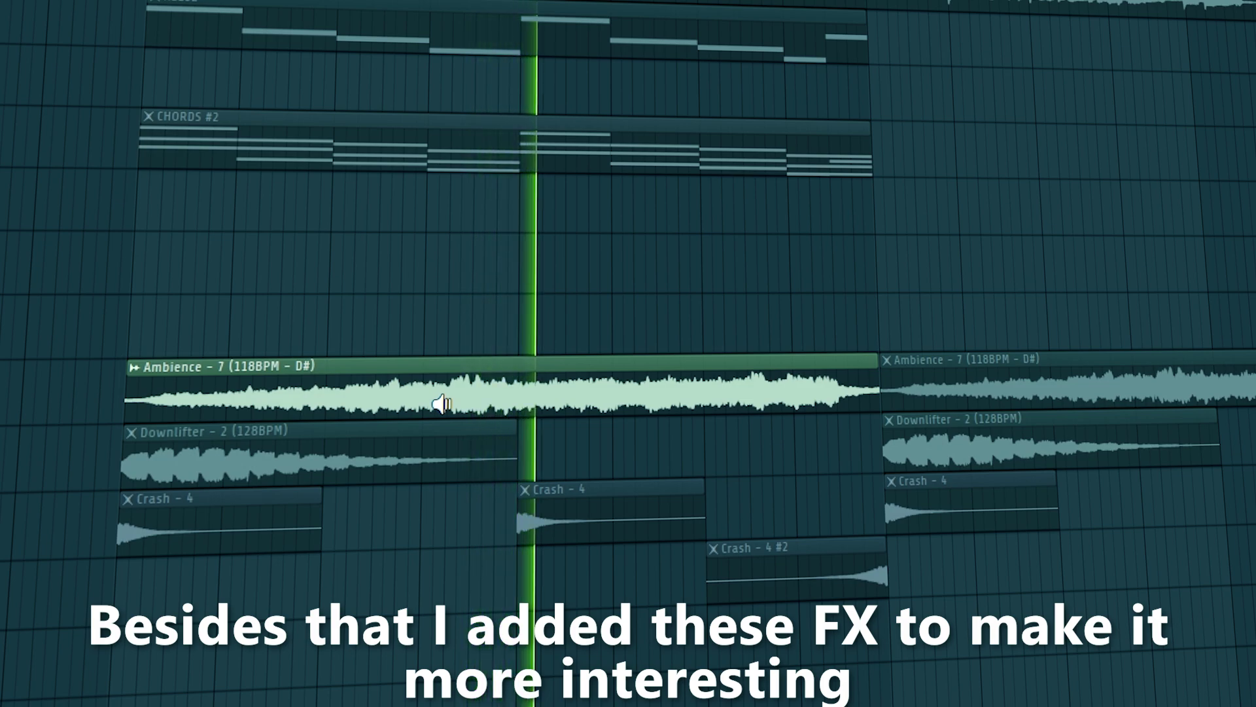
Step: Preview the Downlifter, Crash - 4 and Crash - 4 #2 samples, then bring up the browser
click(138, 465)
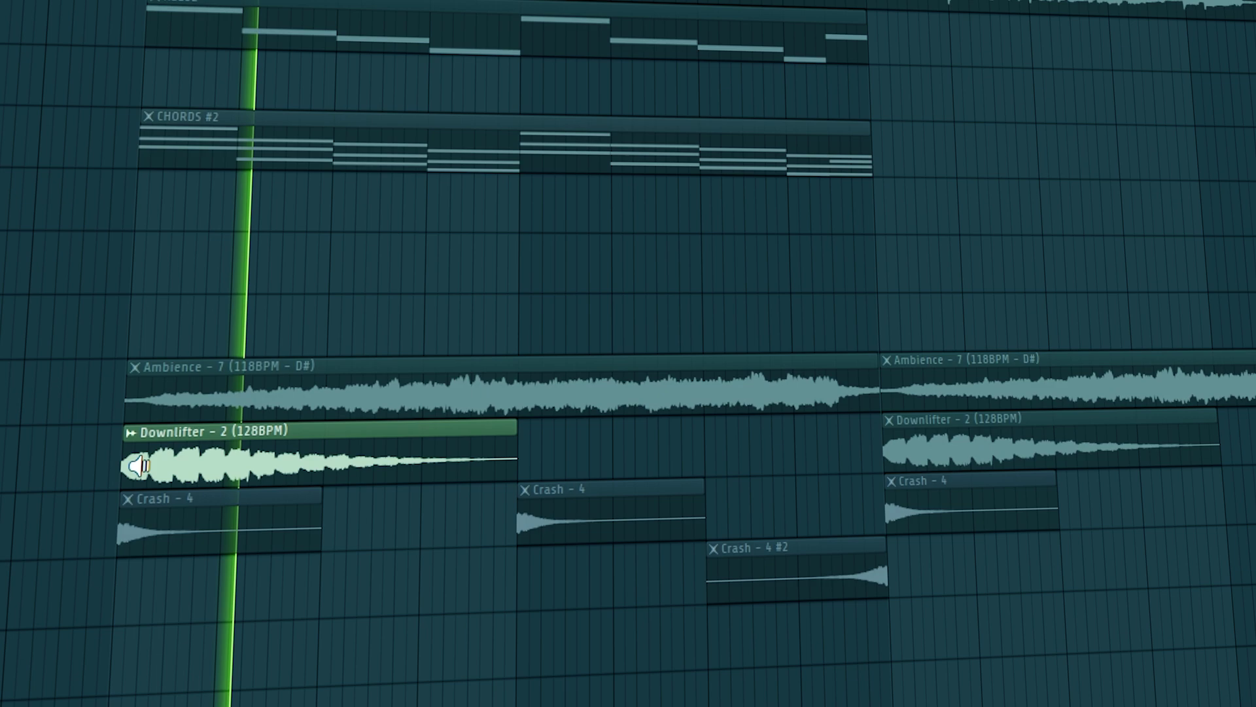
drag(137, 465, 123, 513)
click(123, 513)
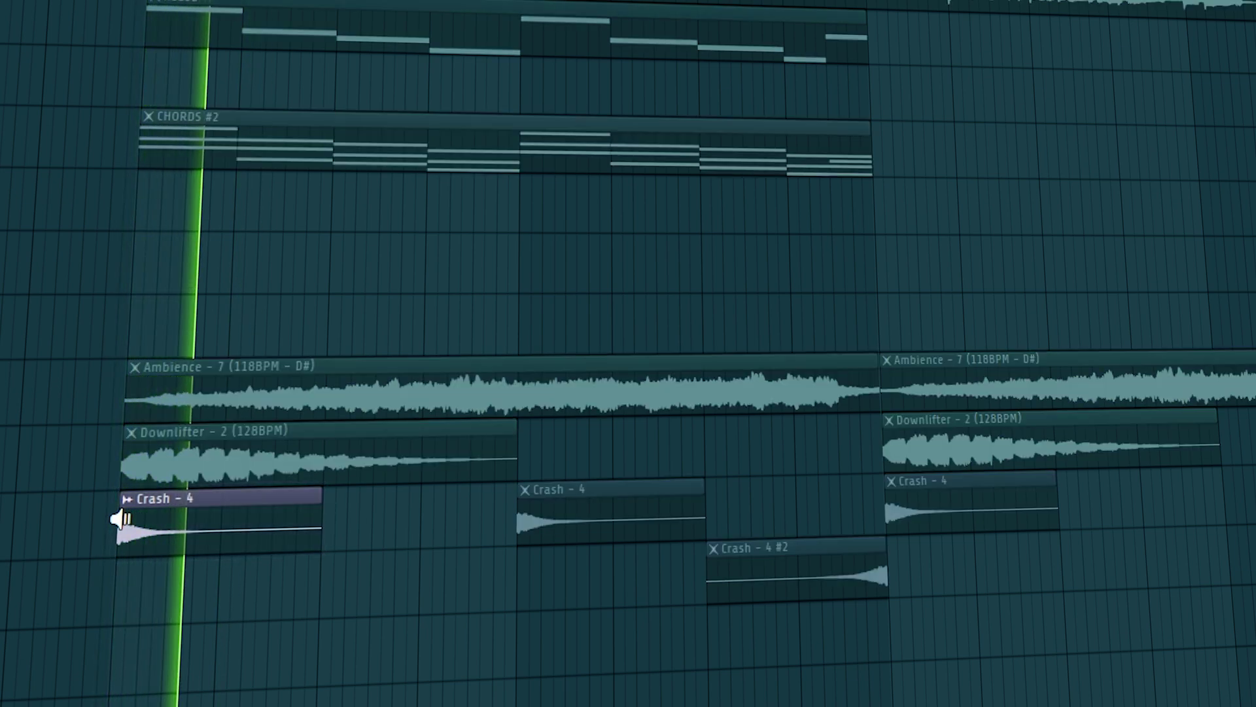
click(822, 562)
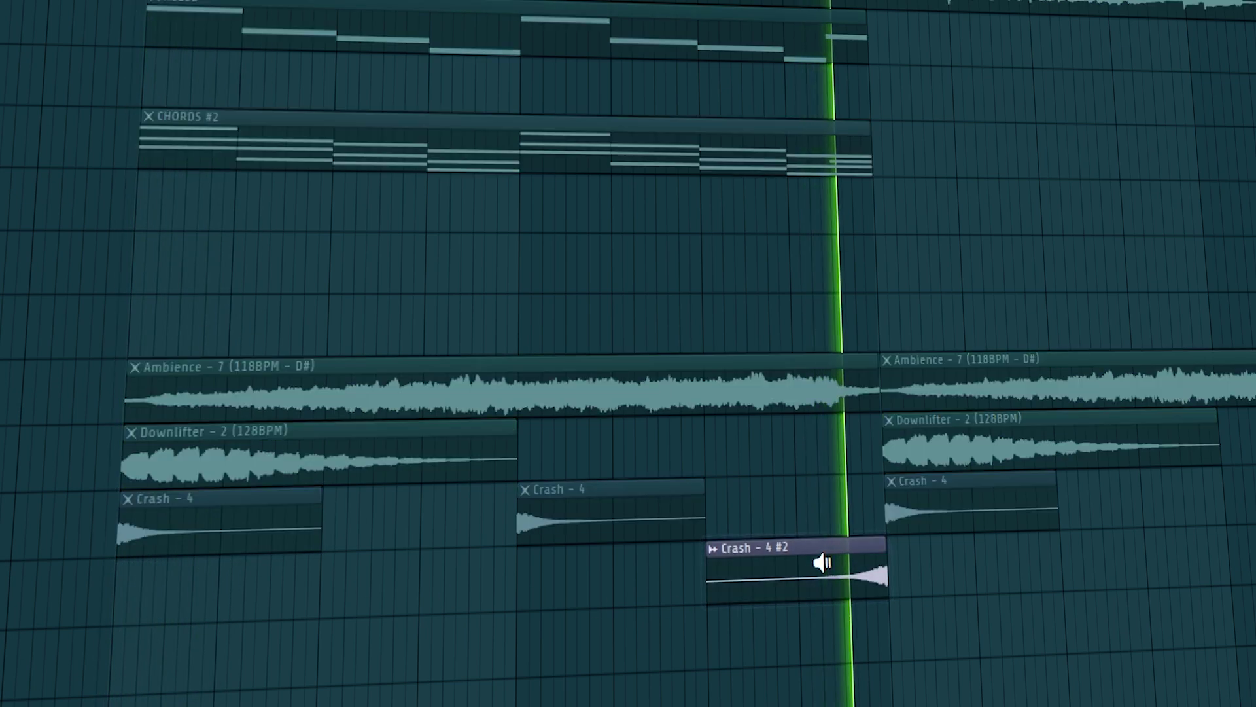
click(822, 561)
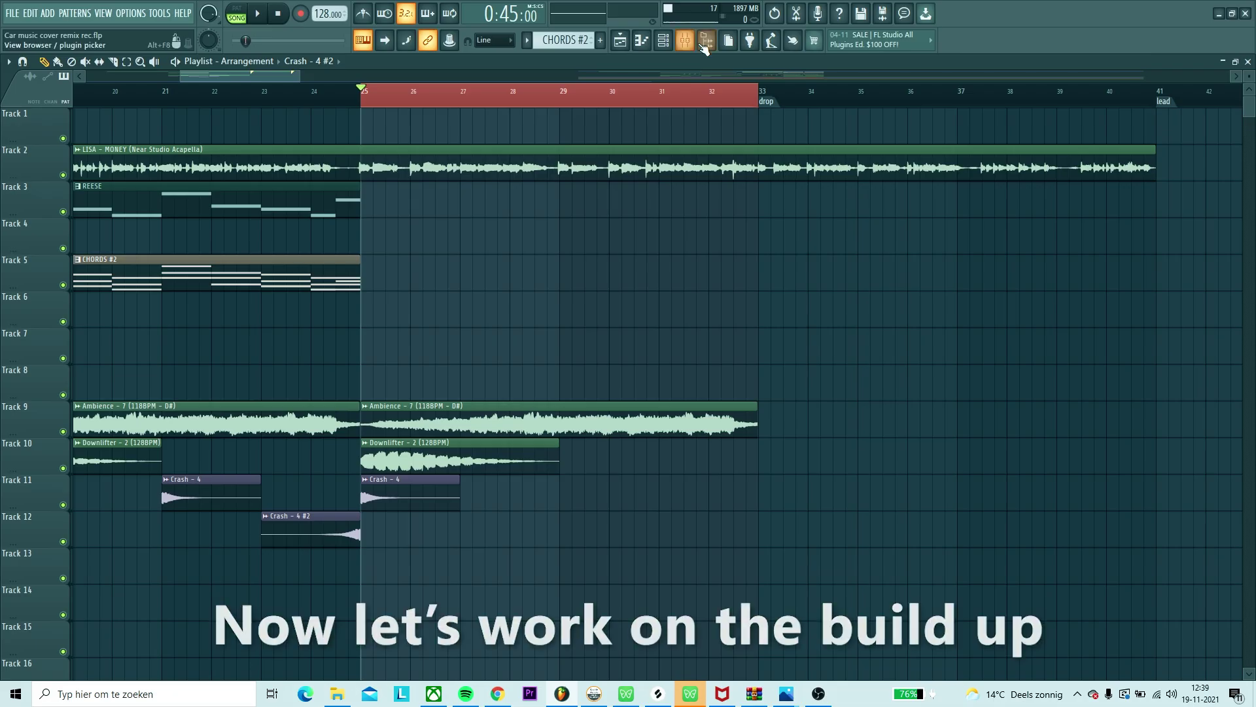
click(707, 40)
Step: Place Build Up - 1 (128BPM) from the Smacked pack on Track 6 at bar 25
click(104, 389)
click(108, 468)
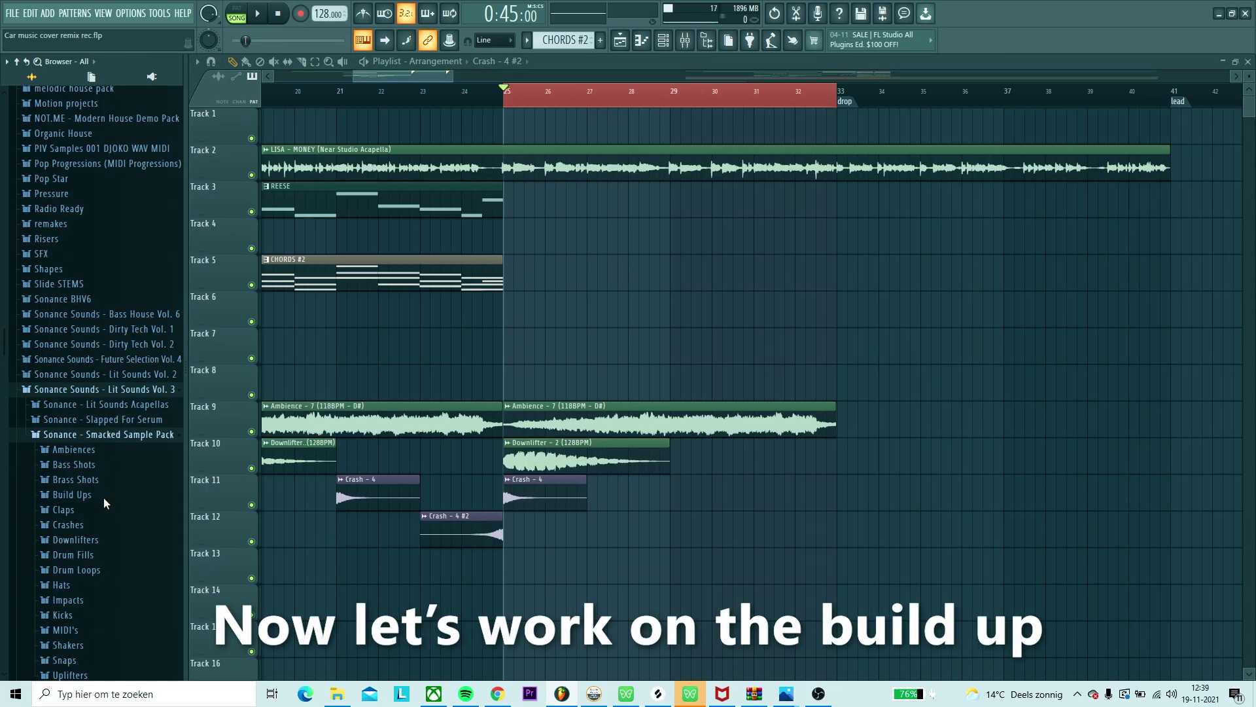
click(105, 494)
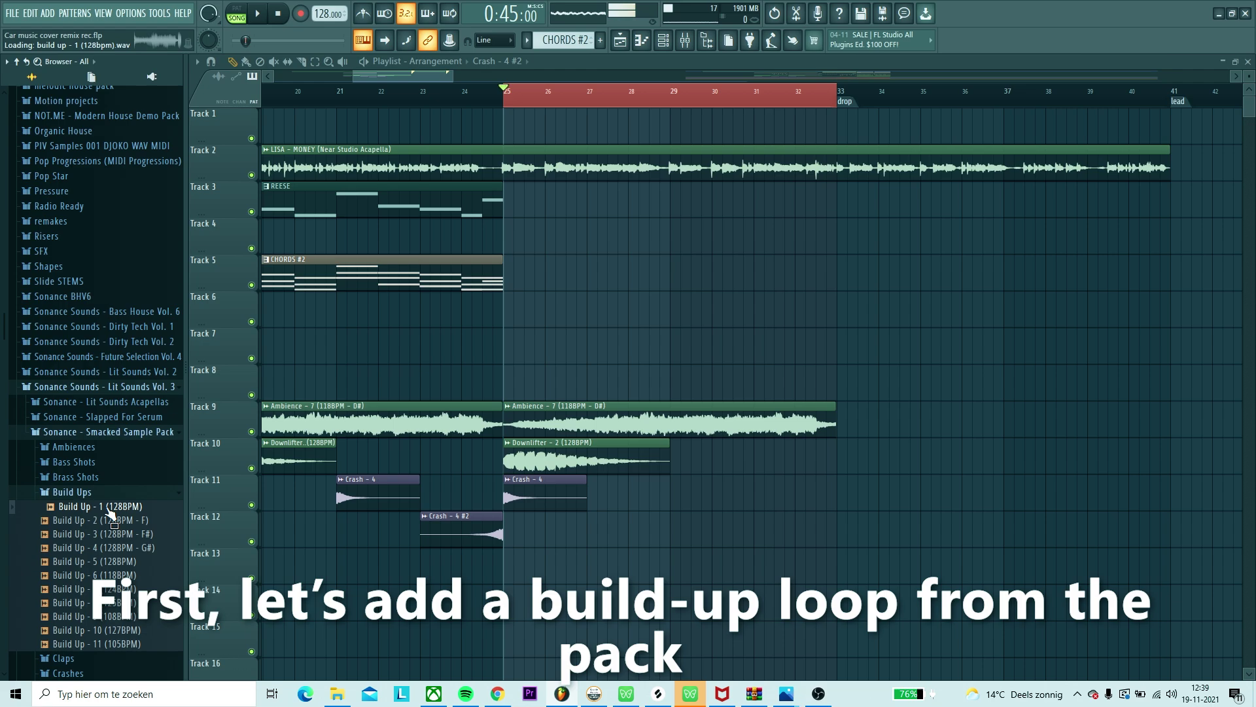
drag(117, 517, 507, 313)
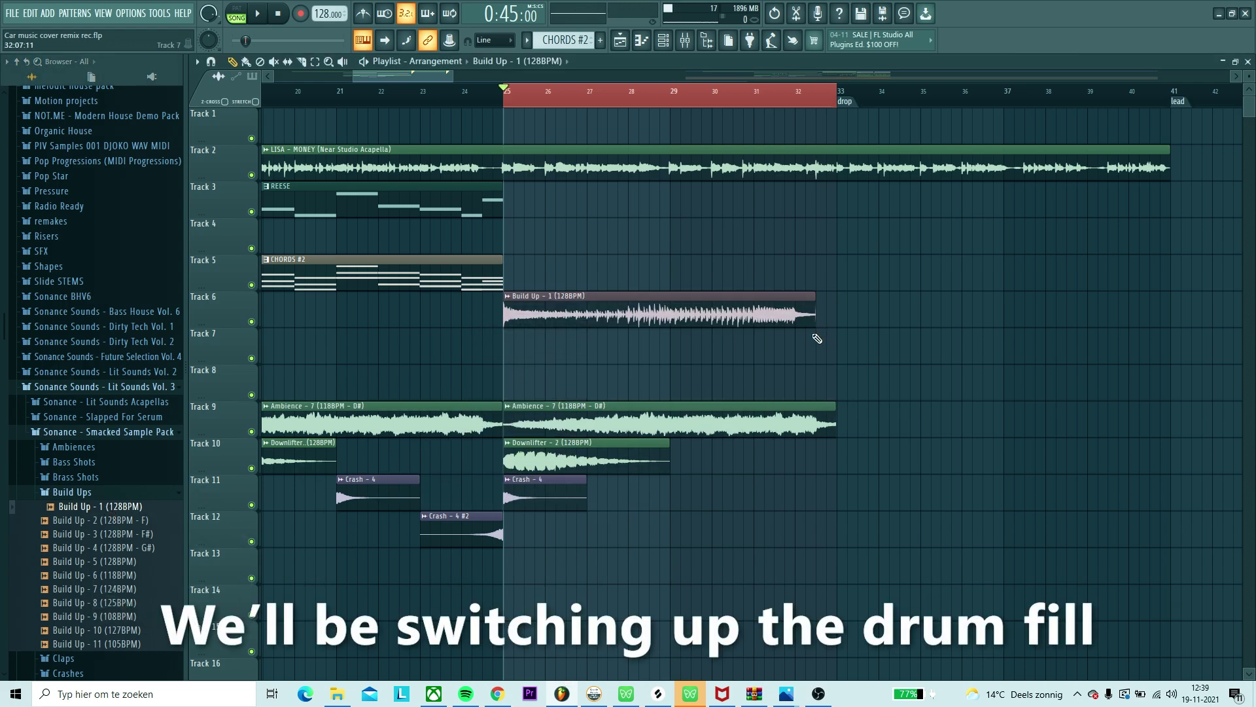
click(72, 491)
click(73, 551)
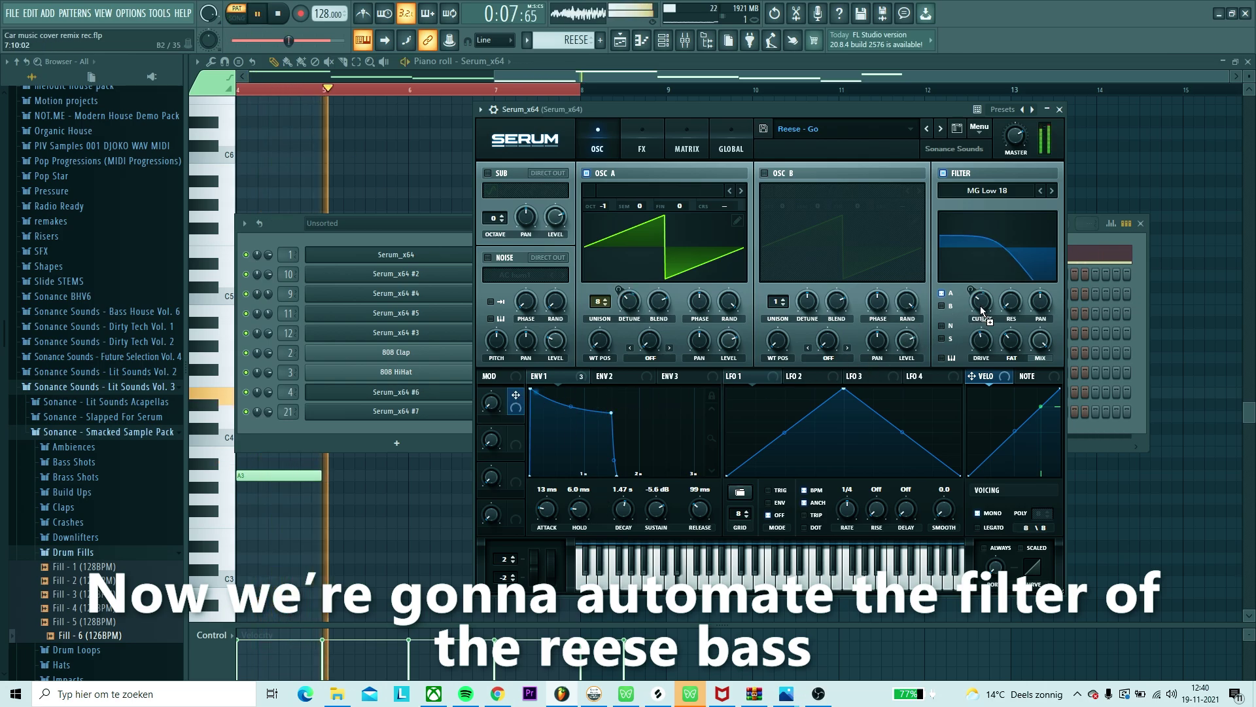
Step: Assign Serum's Macro 1 to the Reese bass filter cutoff
drag(981, 313, 981, 303)
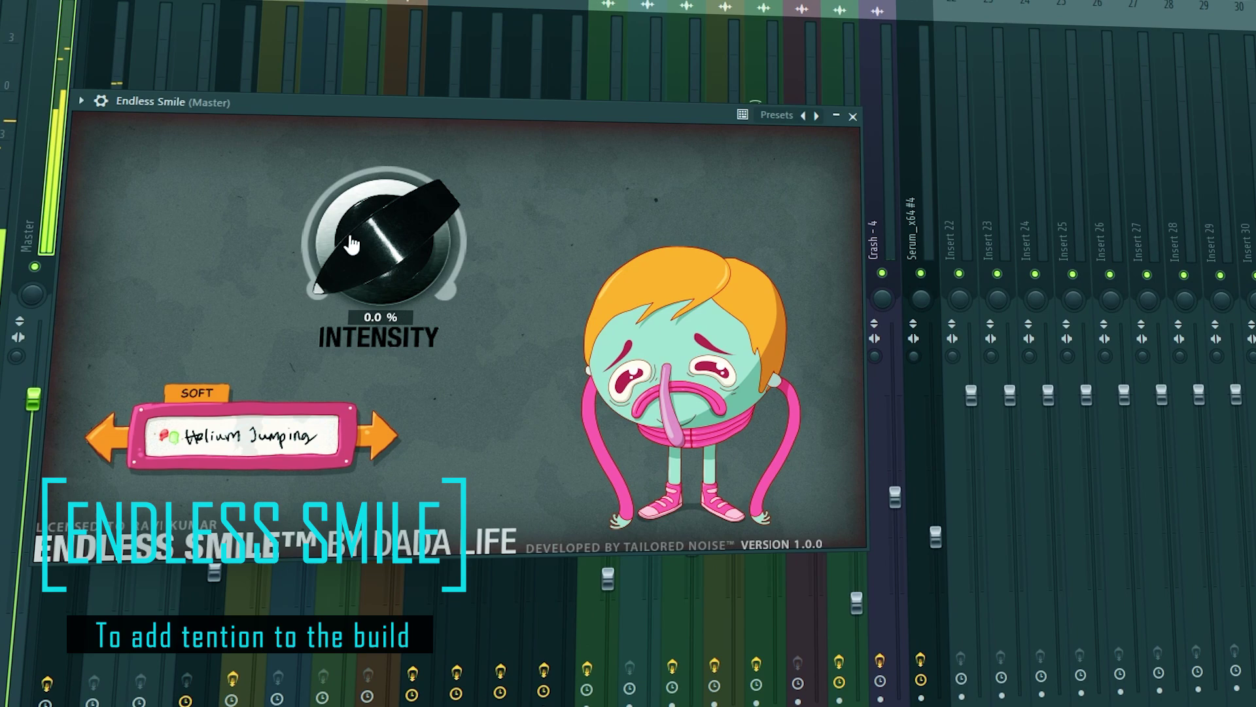
Step: Raise the Endless Smile intensity on the Master track for build-up tension
drag(384, 149, 399, 216)
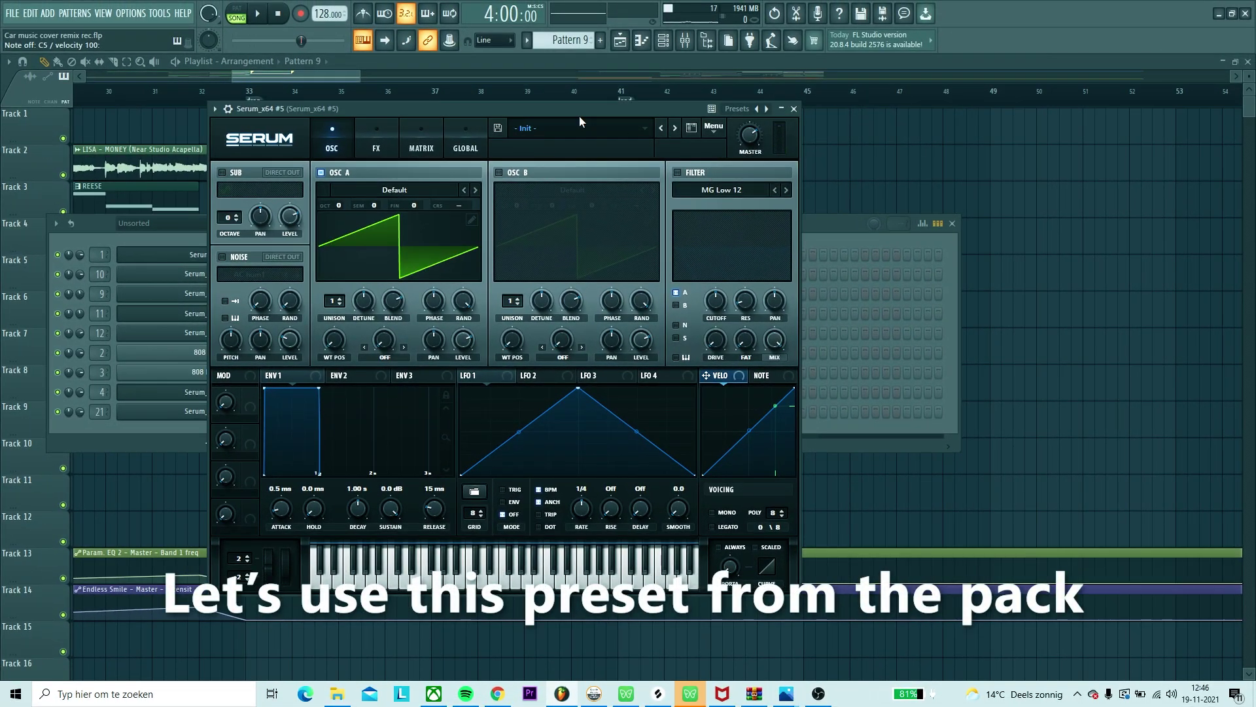
Step: Load the Bass - Go preset on Serum_x64 #5 and open its empty piano roll
click(579, 126)
mouse_move(638, 472)
click(753, 253)
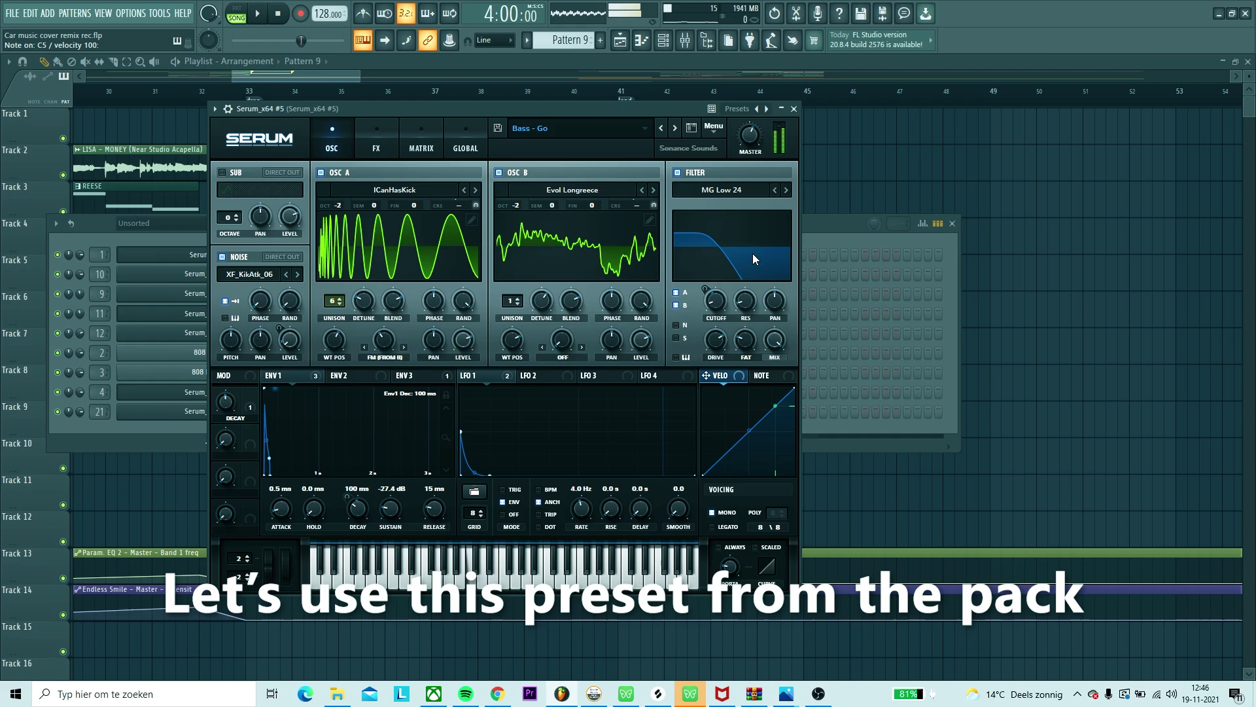
click(794, 109)
right_click(289, 311)
click(324, 314)
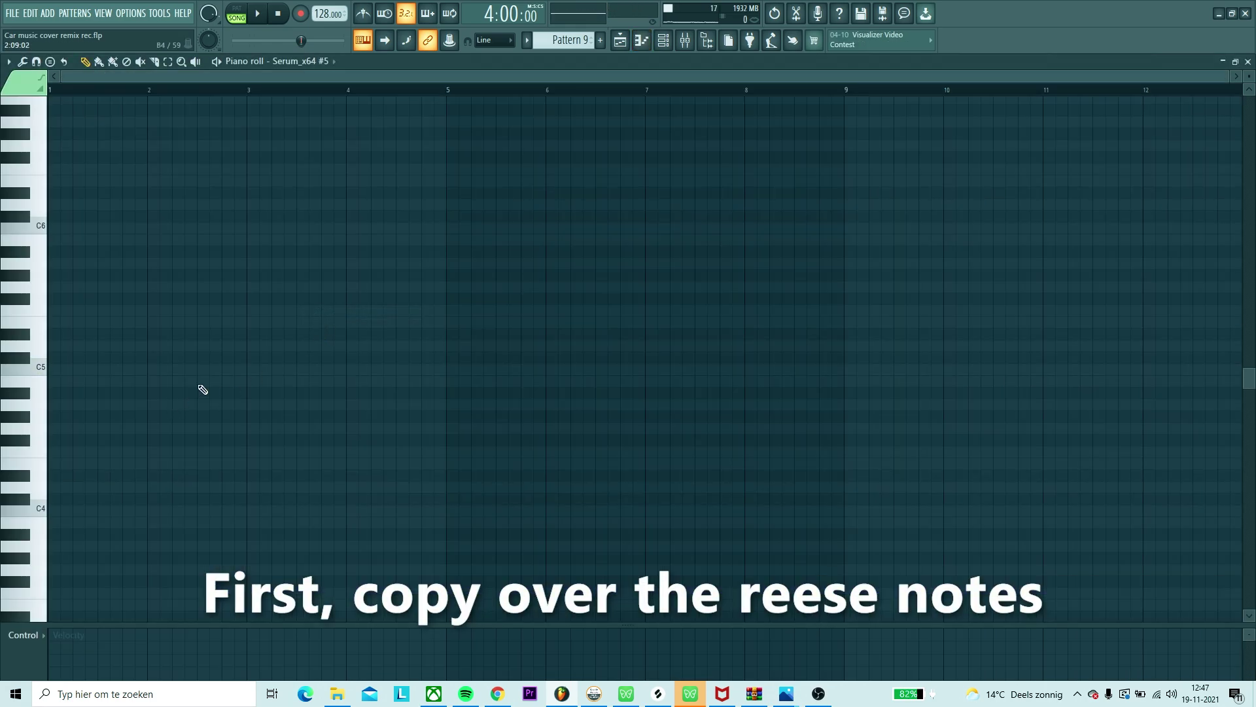
Step: Paste the Reese notes into the Serum #5 pattern and shorten them
key(ctrl+v)
scroll(186, 390, down, 2)
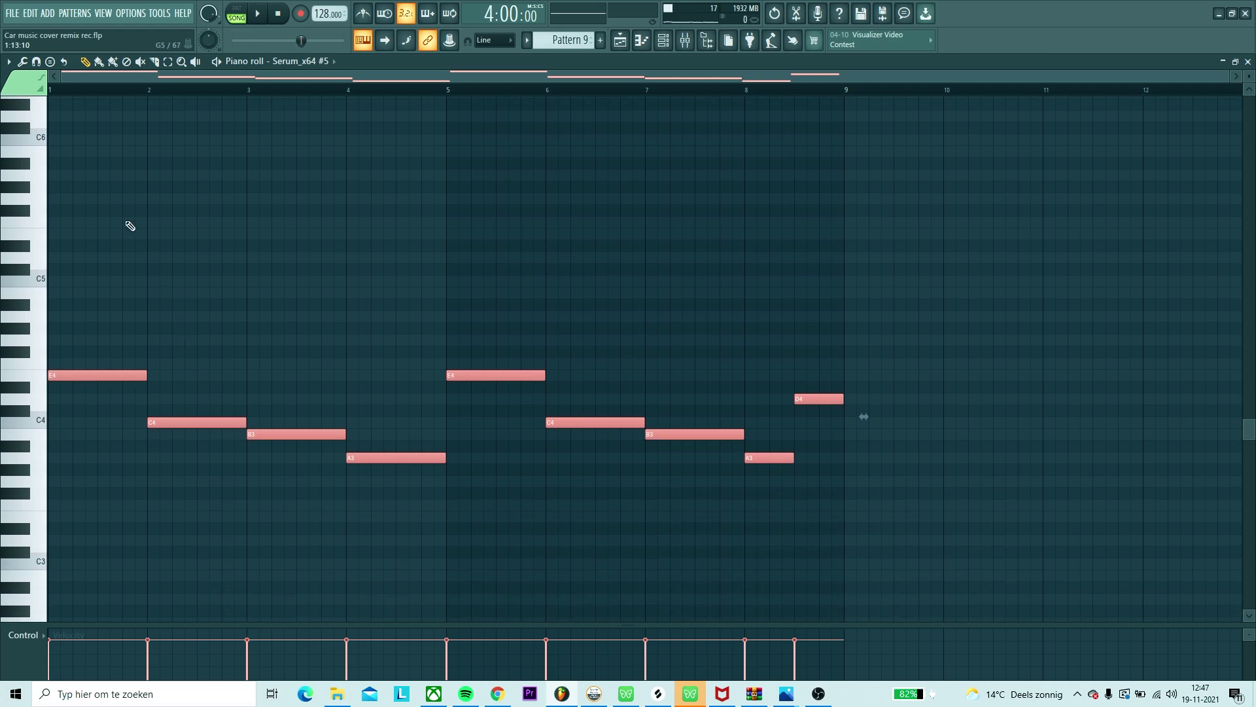
scroll(66, 337, up, 3)
key(space)
scroll(75, 351, down, 3)
key(ctrl+d)
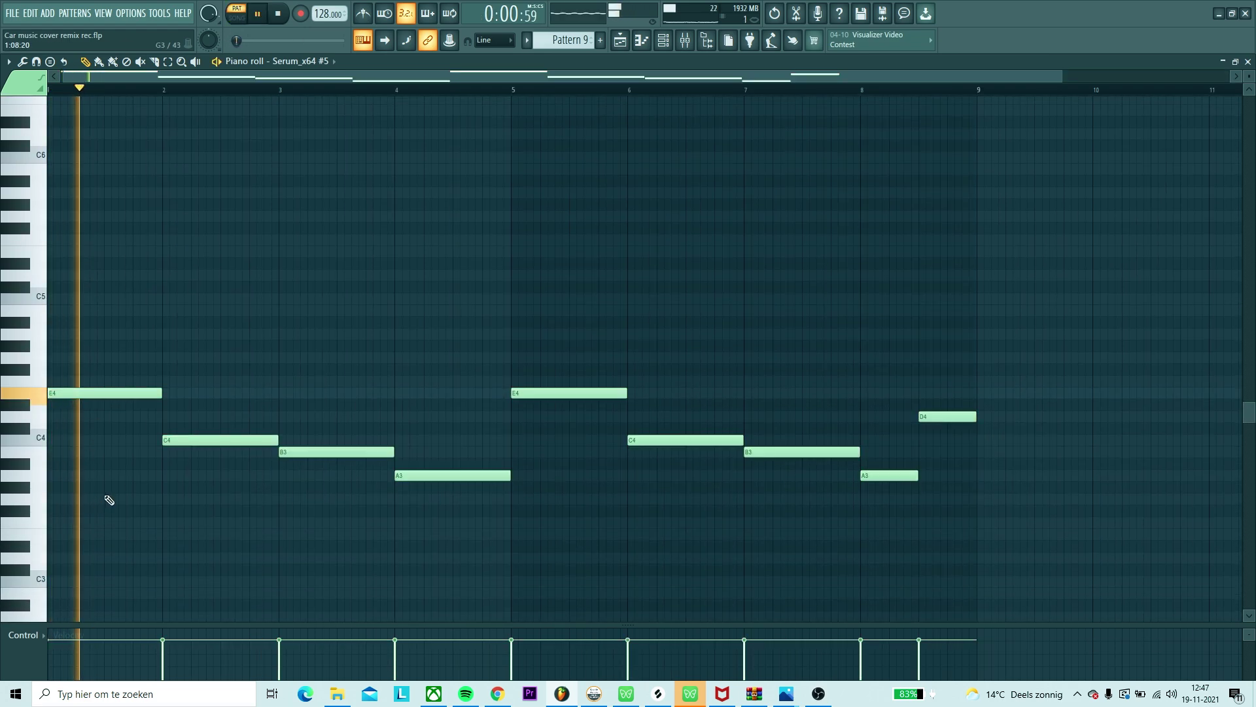
key(ctrl+a)
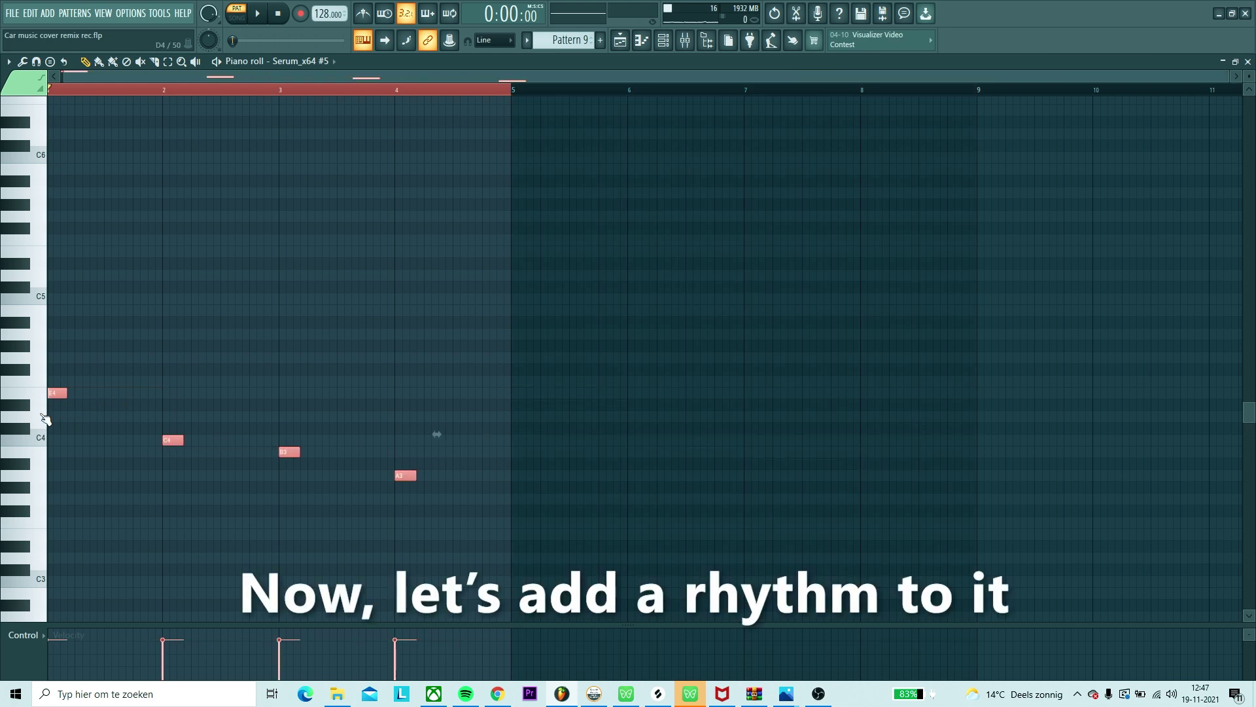
scroll(80, 393, up, 3)
key(space)
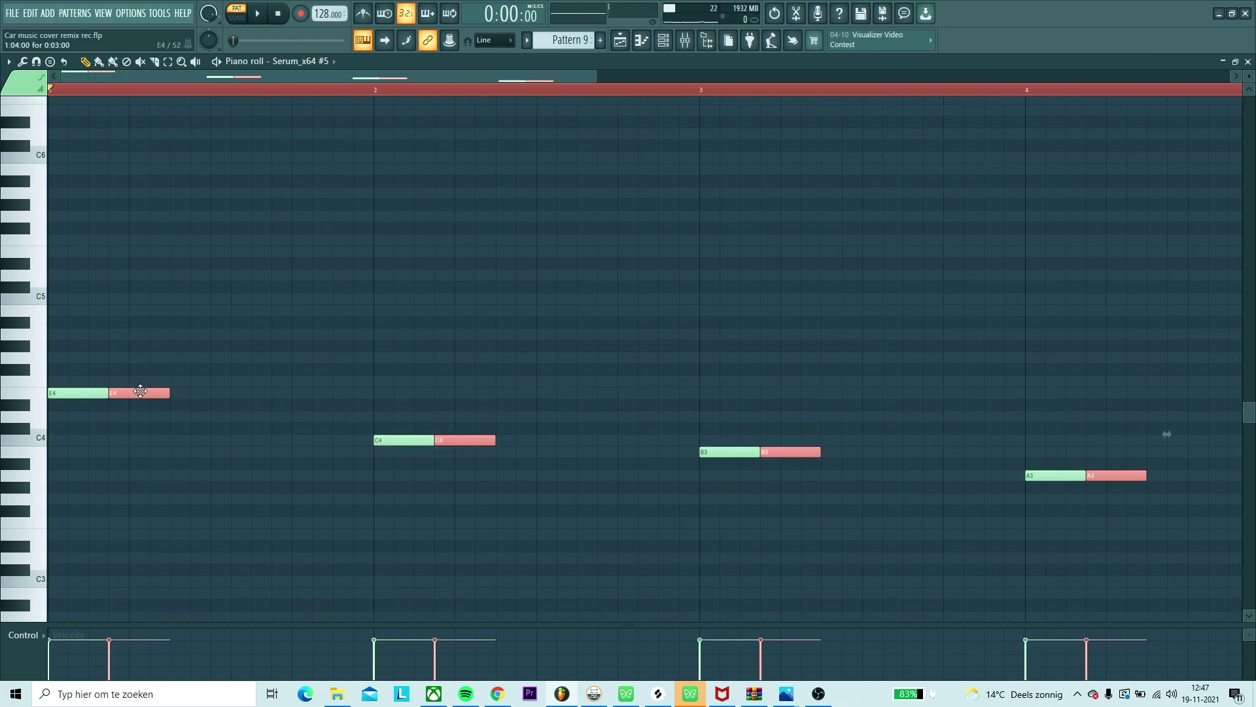
Step: Repeat the short notes twice within each bar and add a C5 pickup at bar 2's end
drag(198, 393, 255, 395)
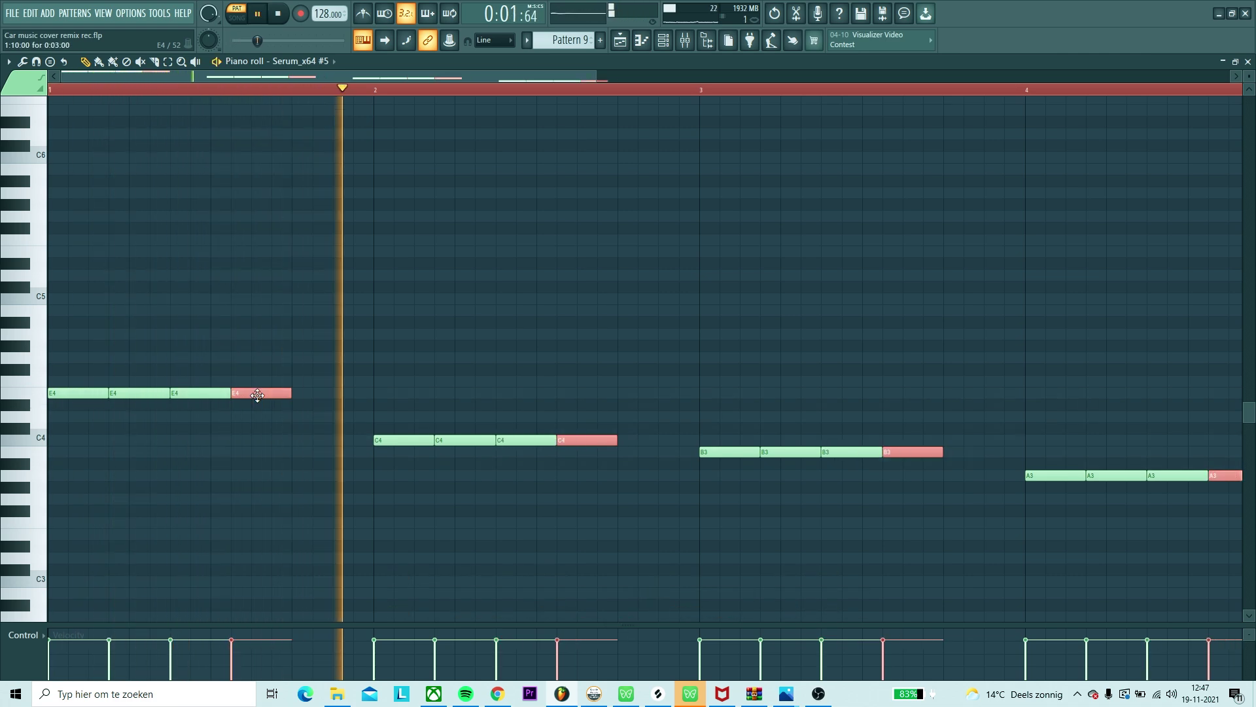
drag(258, 395, 320, 396)
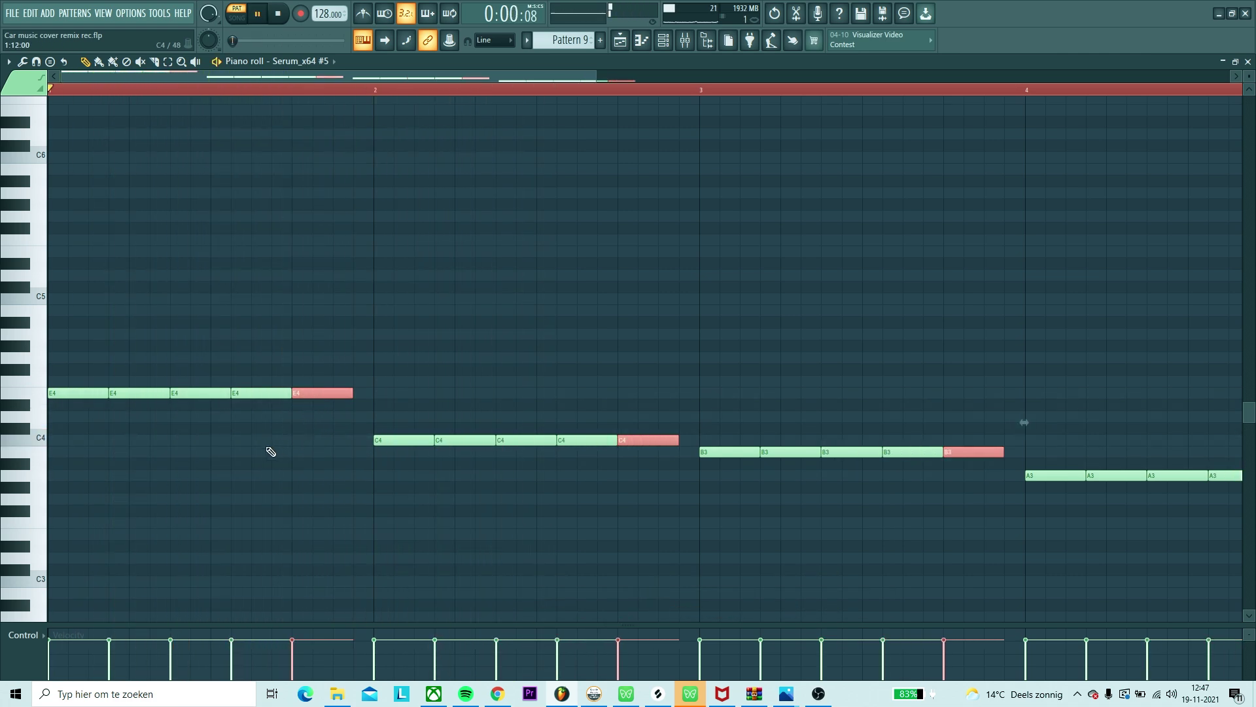
click(198, 462)
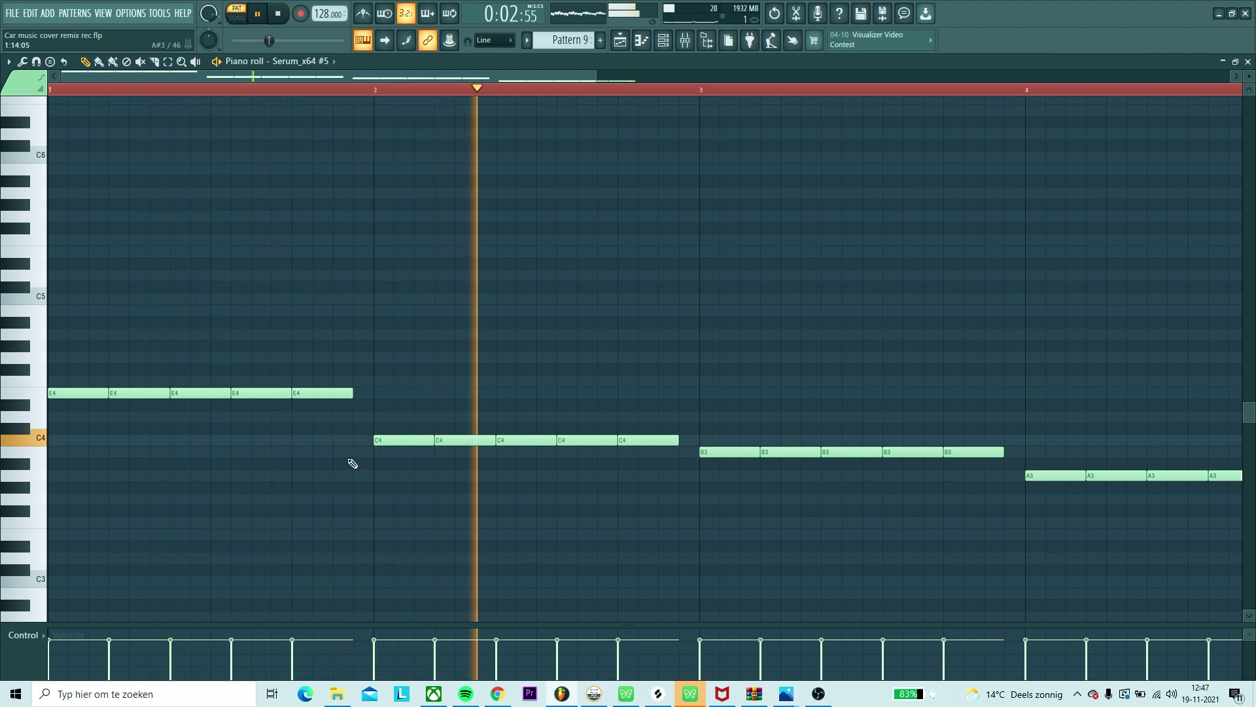
drag(676, 441, 652, 444)
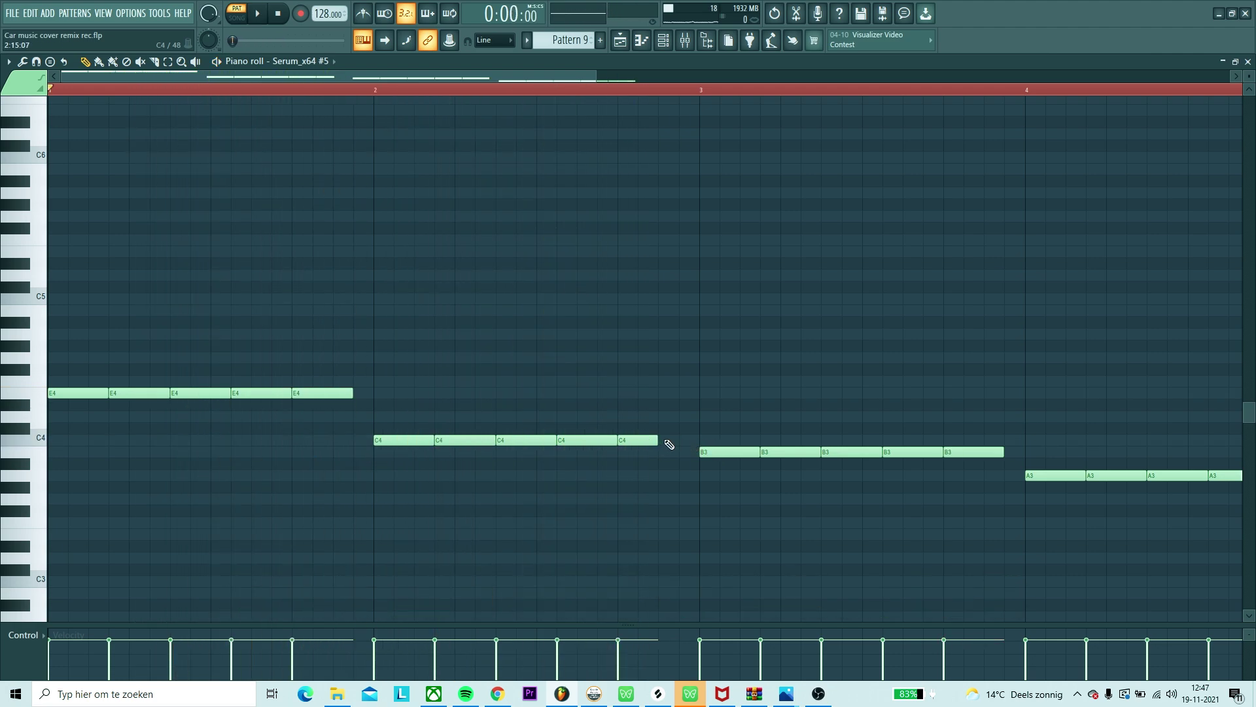
click(671, 439)
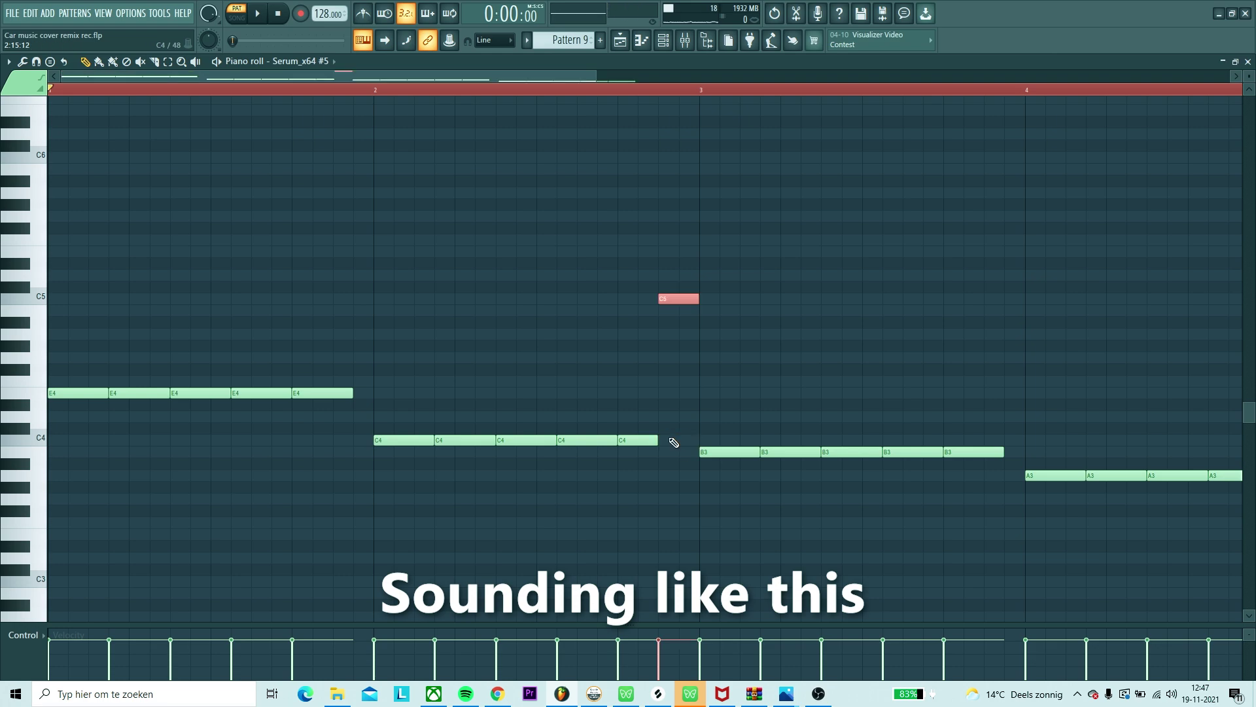
key(space)
scroll(673, 442, down, 2)
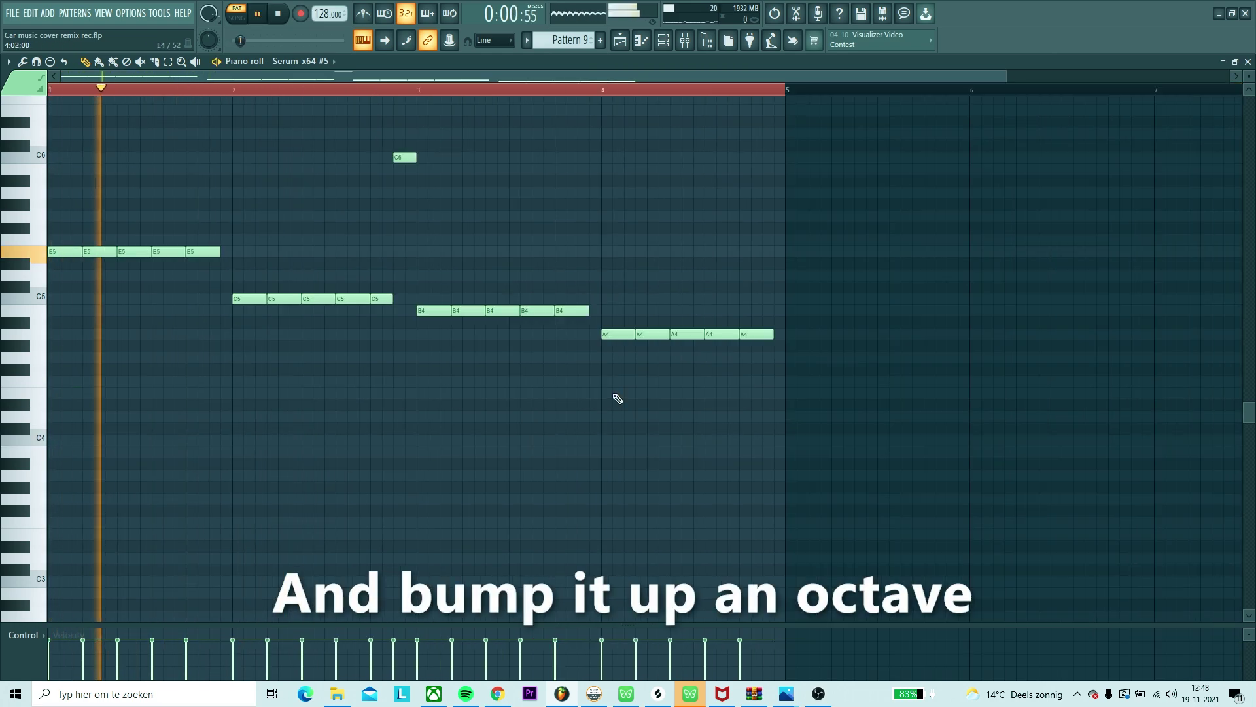
scroll(162, 547, up, 3)
scroll(208, 481, down, 2)
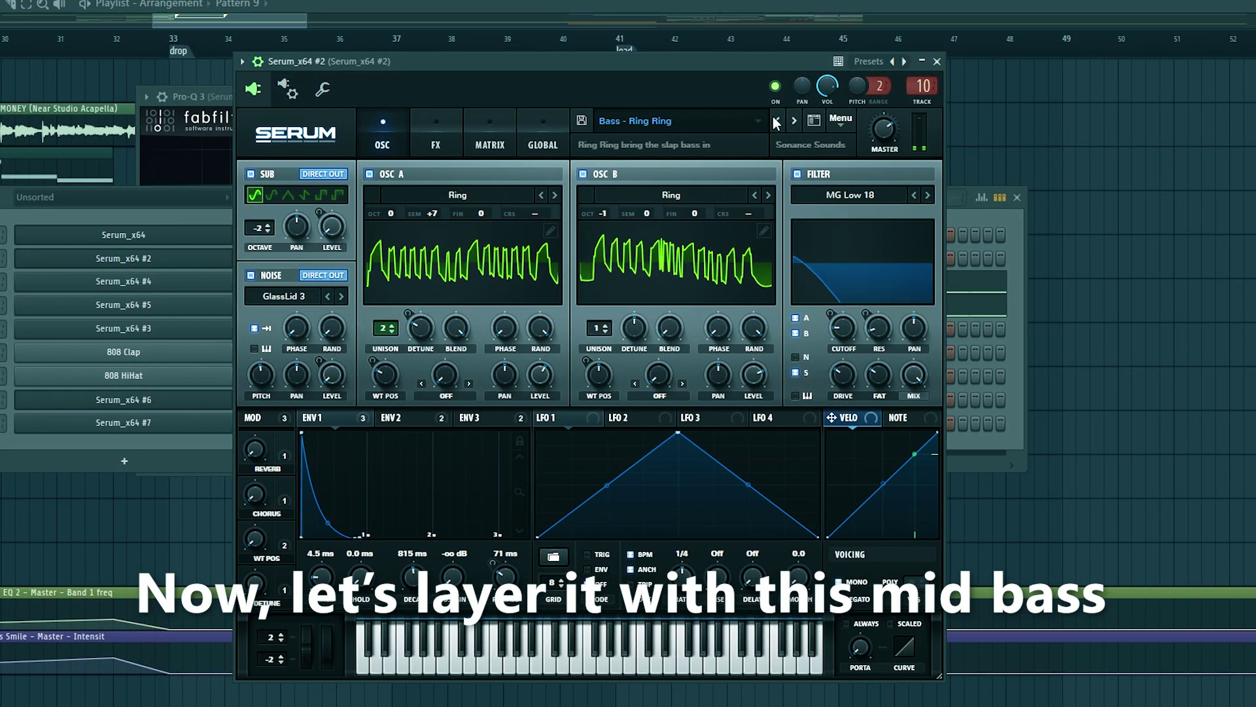
Step: Paste the copied bass rhythm into the Serum_x64 #2 channel's pattern
click(971, 309)
key(ctrl+v)
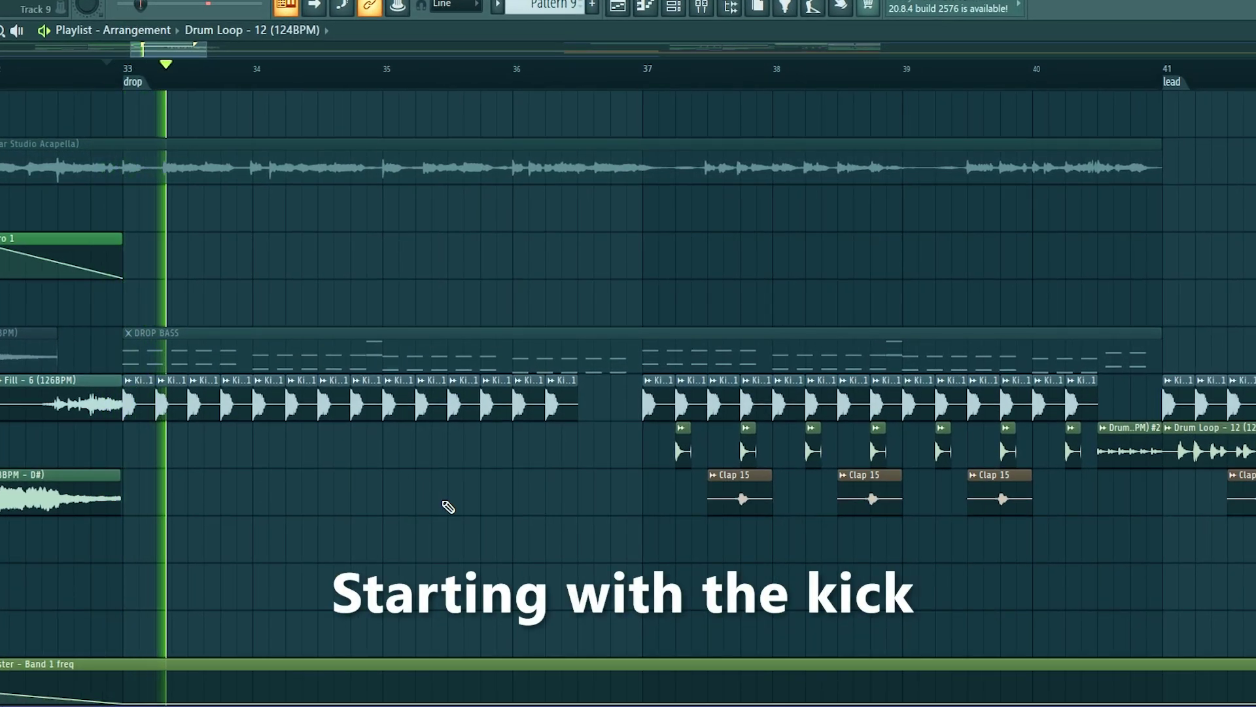
Step: Play the drop from bar 37 and zoom out the Playlist to see the Brass Shot clips on Track 5
click(642, 69)
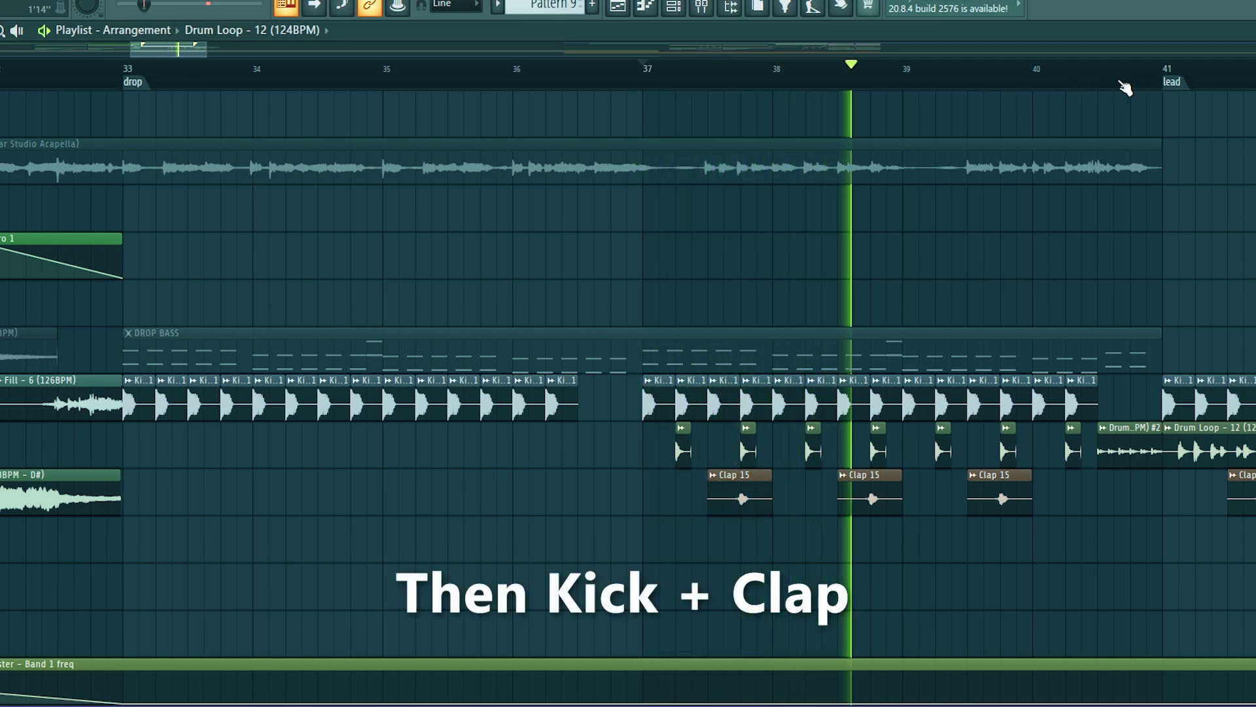
scroll(784, 271, down, 2)
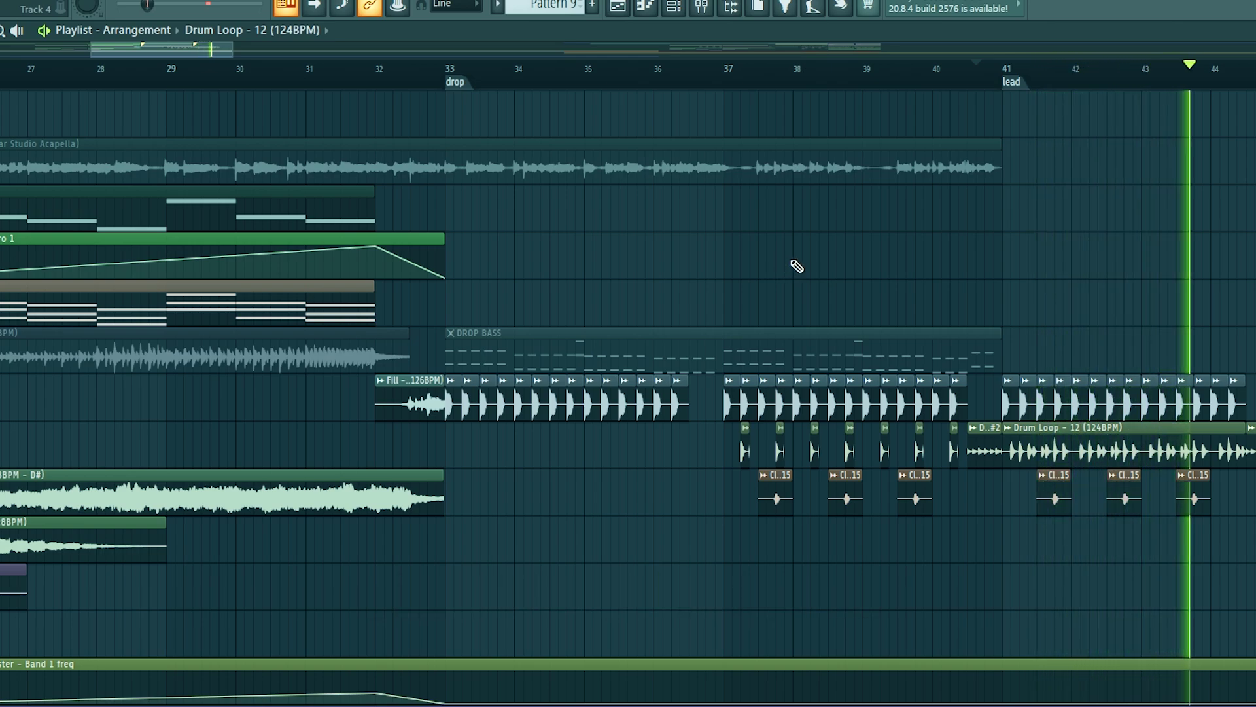
scroll(797, 266, down, 1)
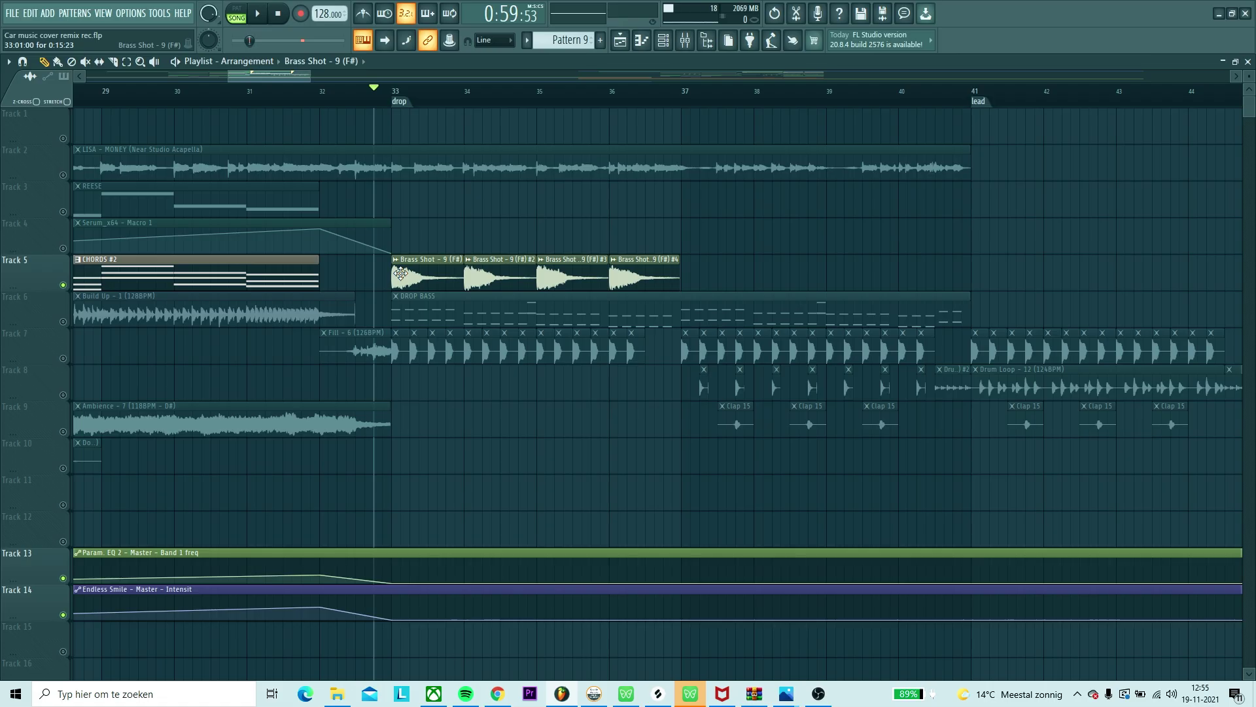
Step: Load the Lit Sounds Vol. 3 'Lead - Where Are You Now' preset into Serum_x64 #3 and bring up its channel options
click(400, 251)
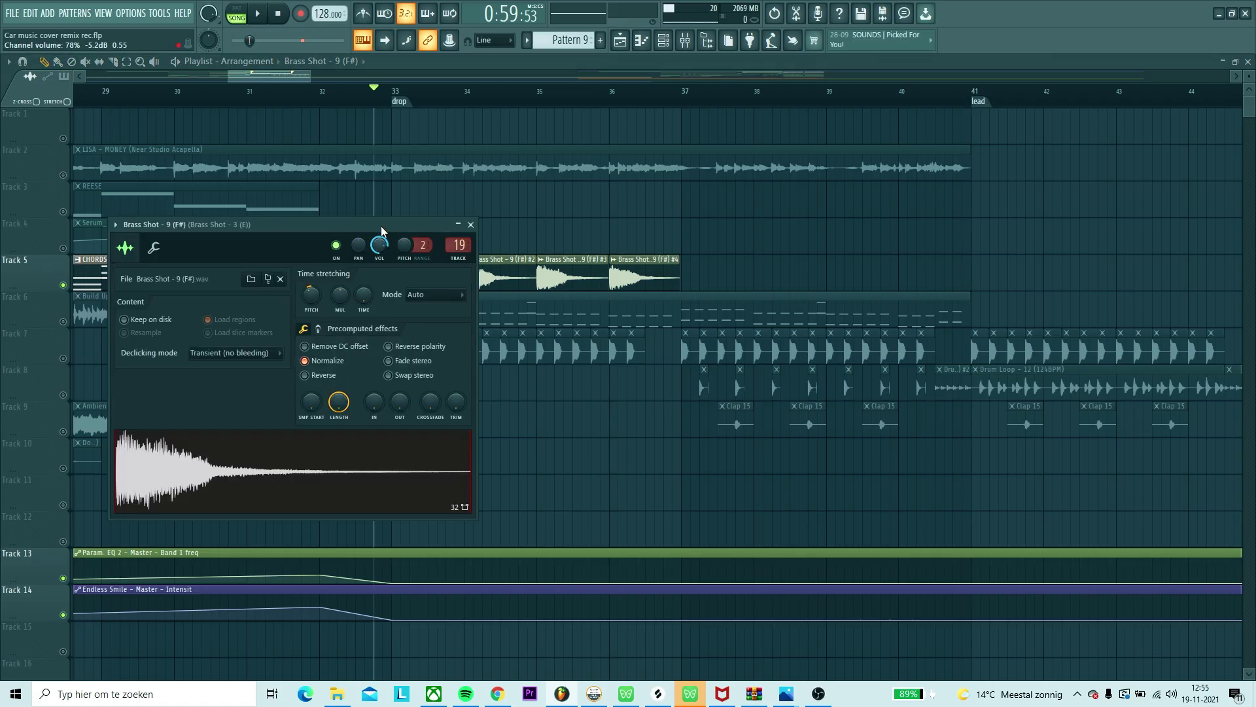
drag(383, 231, 575, 219)
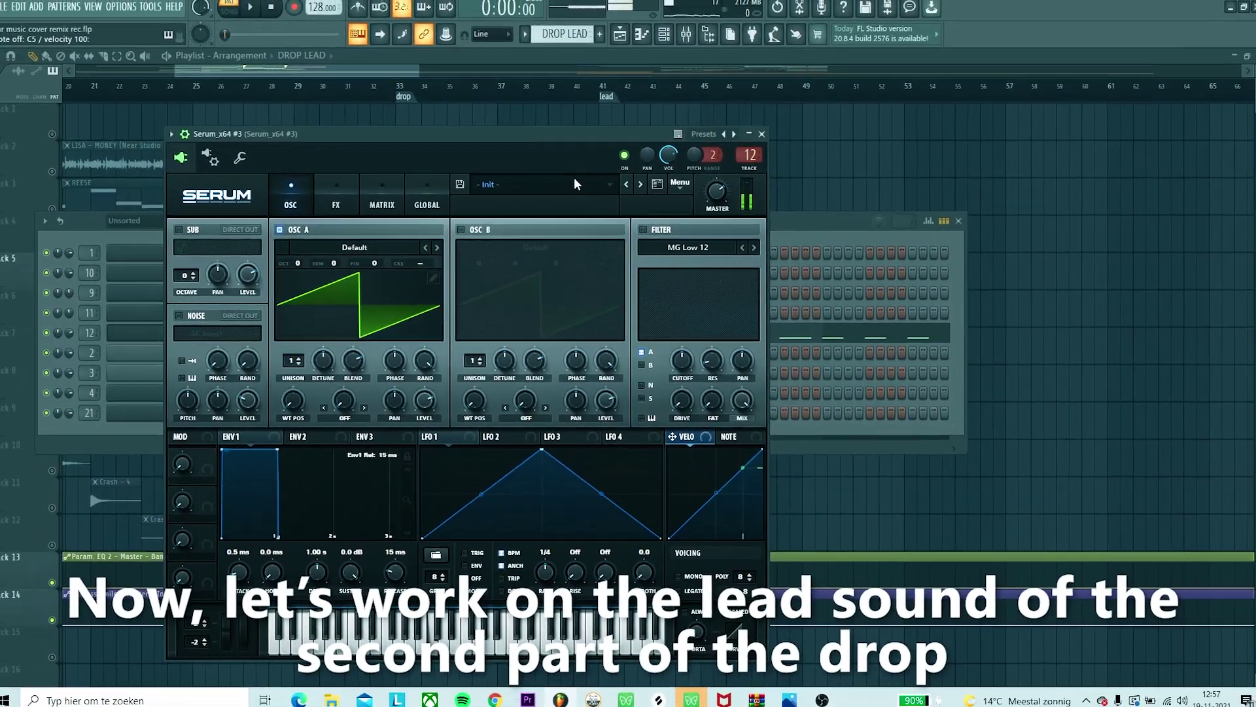
click(574, 178)
mouse_move(563, 538)
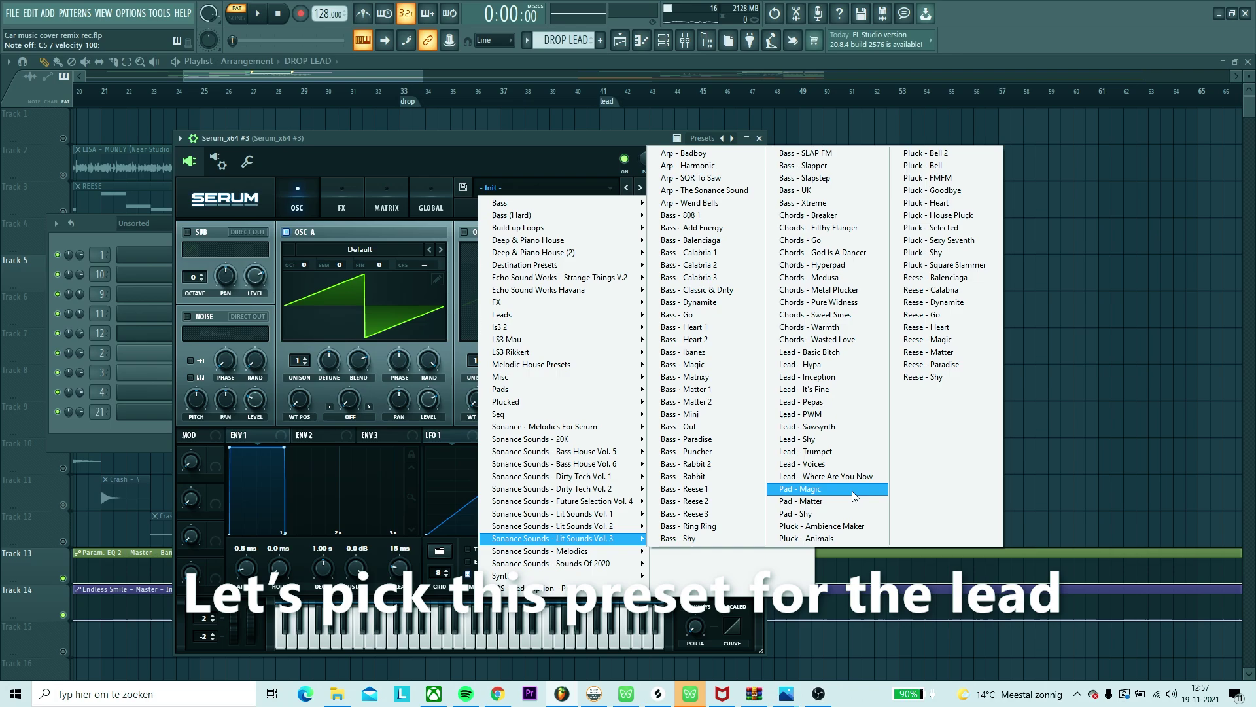
click(805, 476)
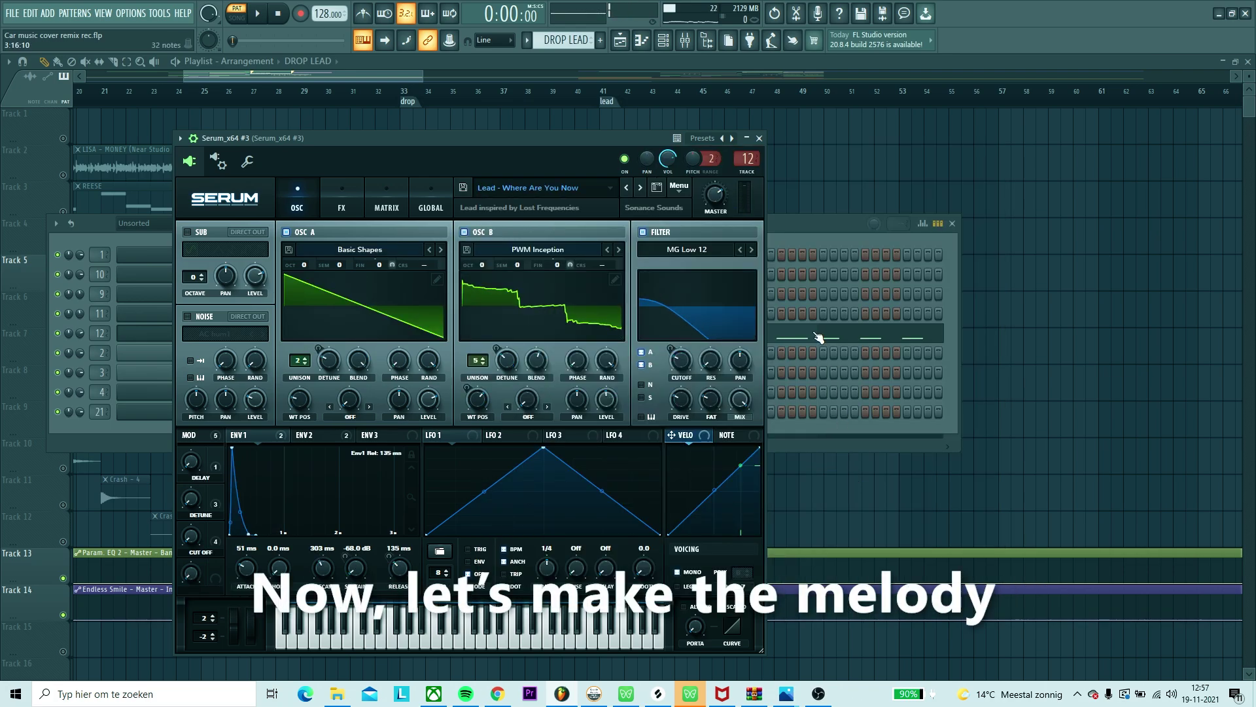
click(820, 337)
right_click(288, 335)
Step: Draw the opening E5, G5 and F#5 melody phrase in the lead's piano roll and repeat it
click(326, 335)
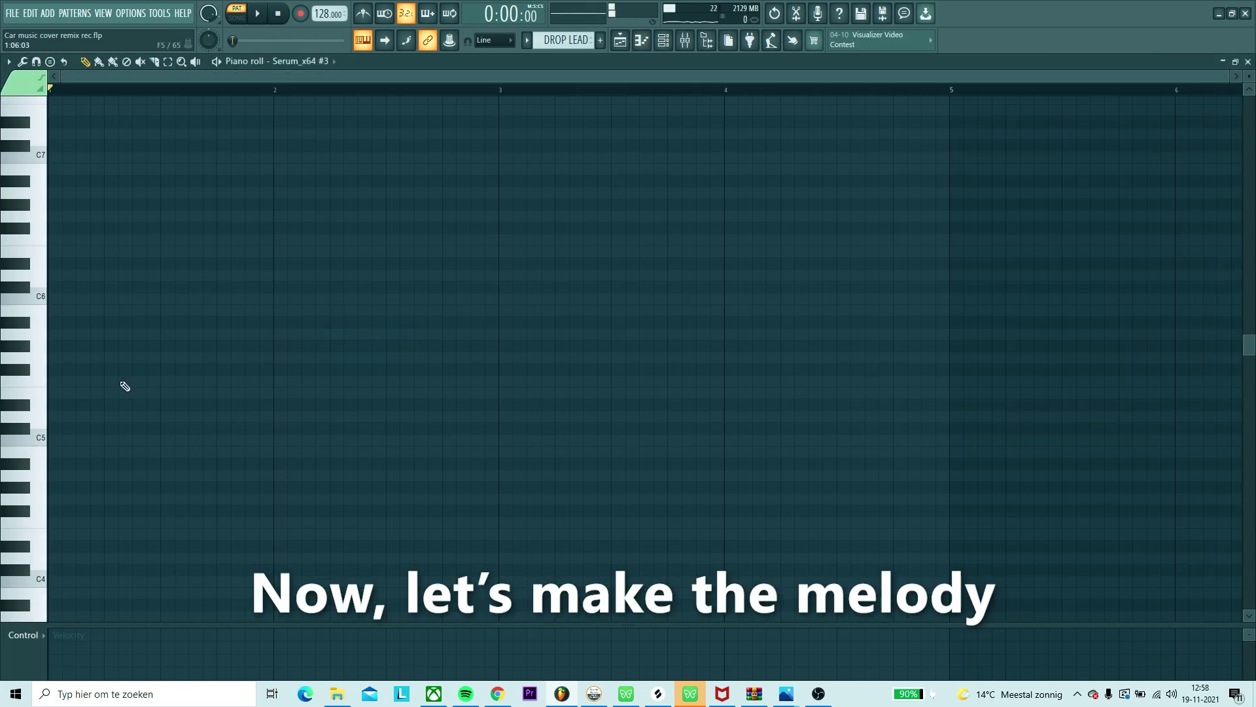
click(60, 377)
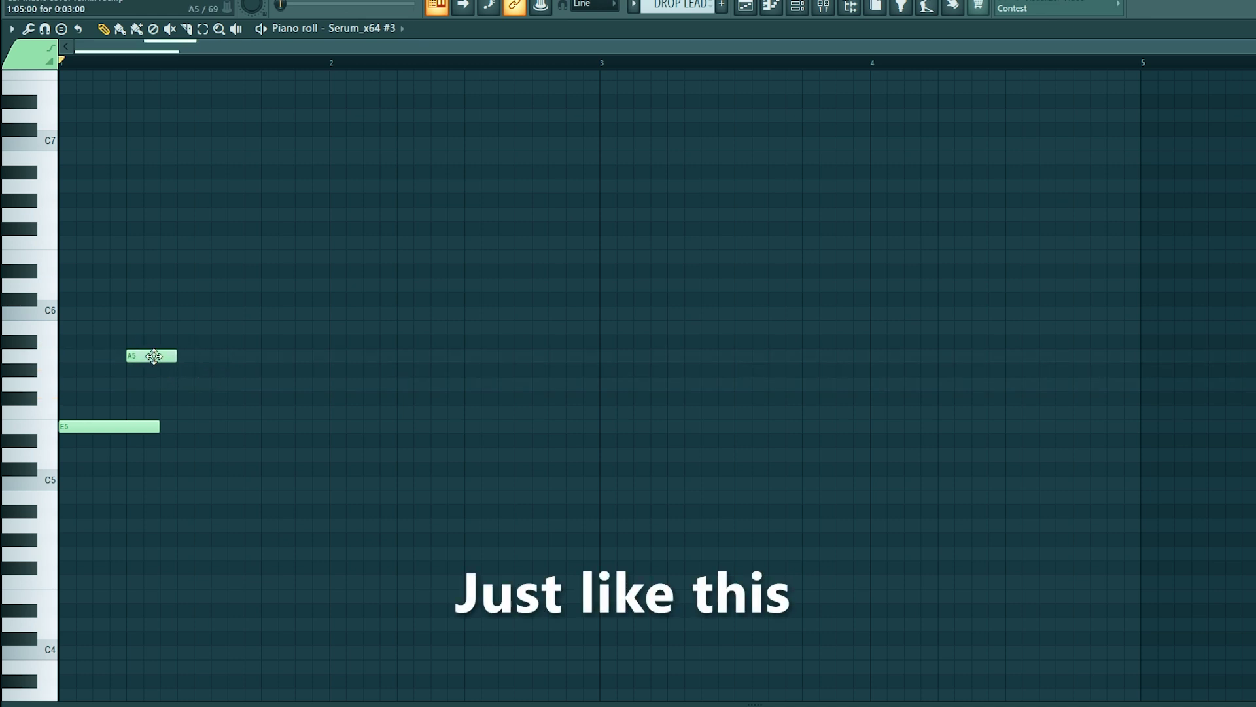
drag(154, 355, 149, 386)
key(space)
click(195, 384)
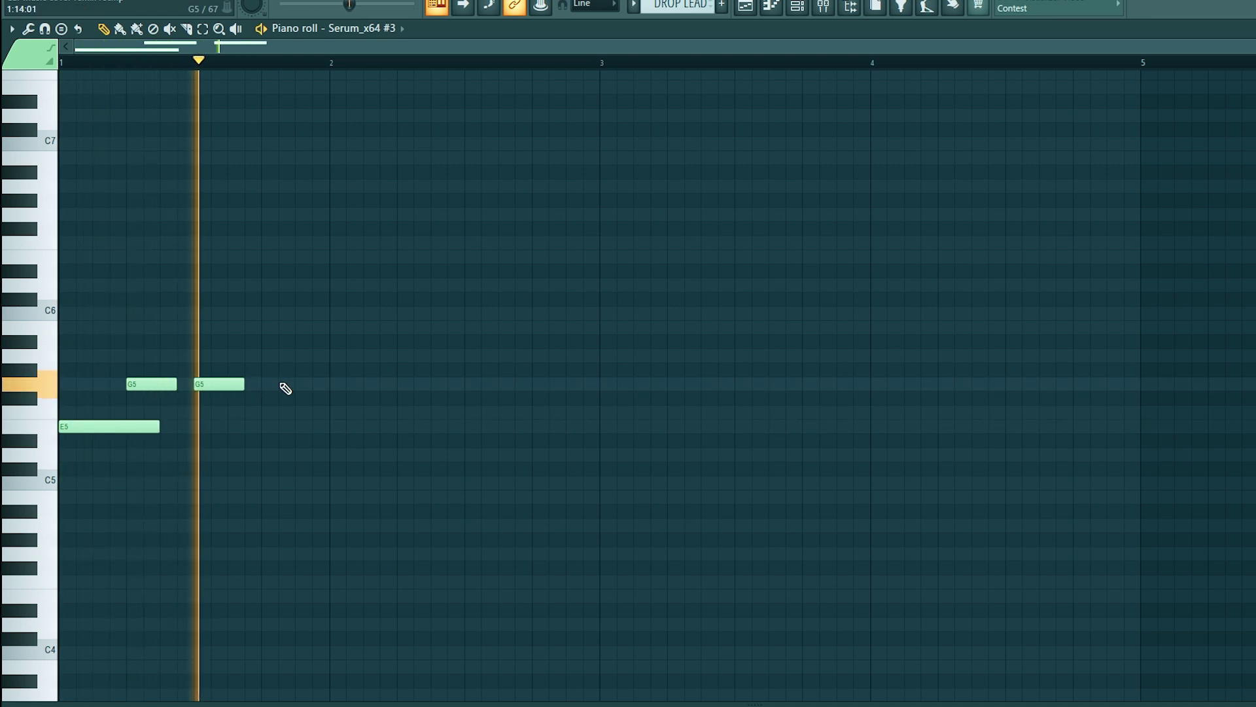
click(264, 384)
key(space)
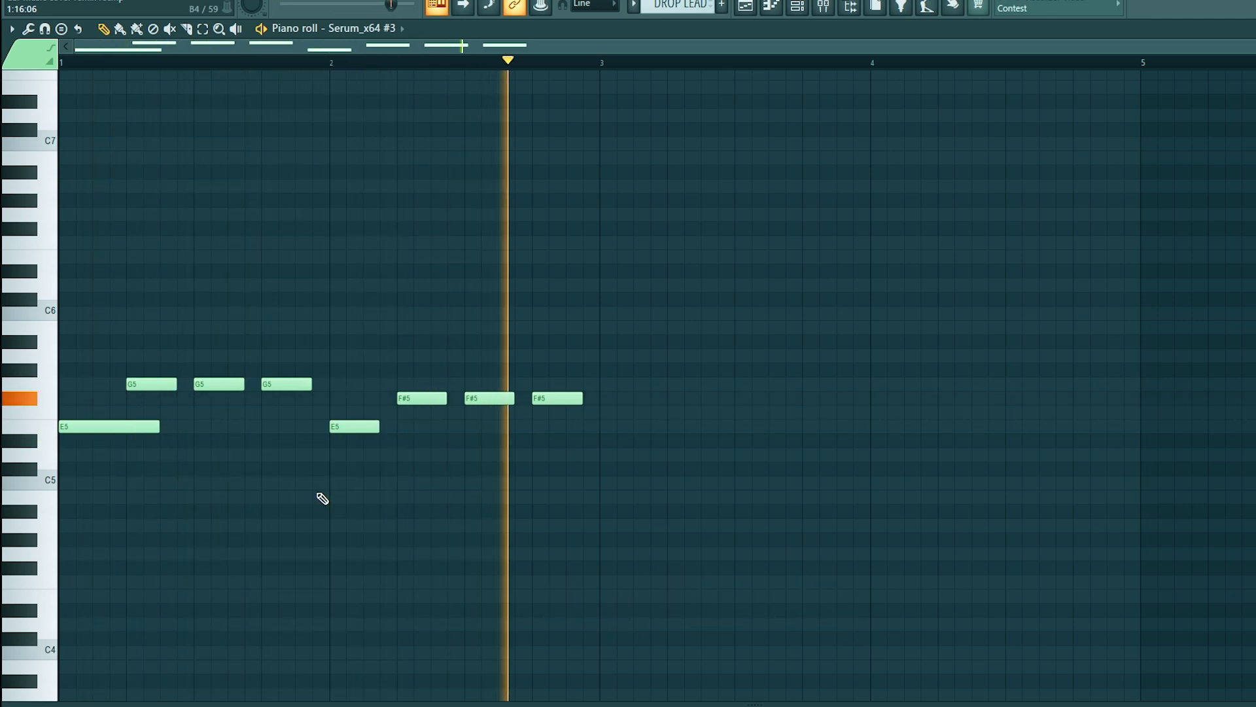
key(ctrl+v)
scroll(589, 449, up, 2)
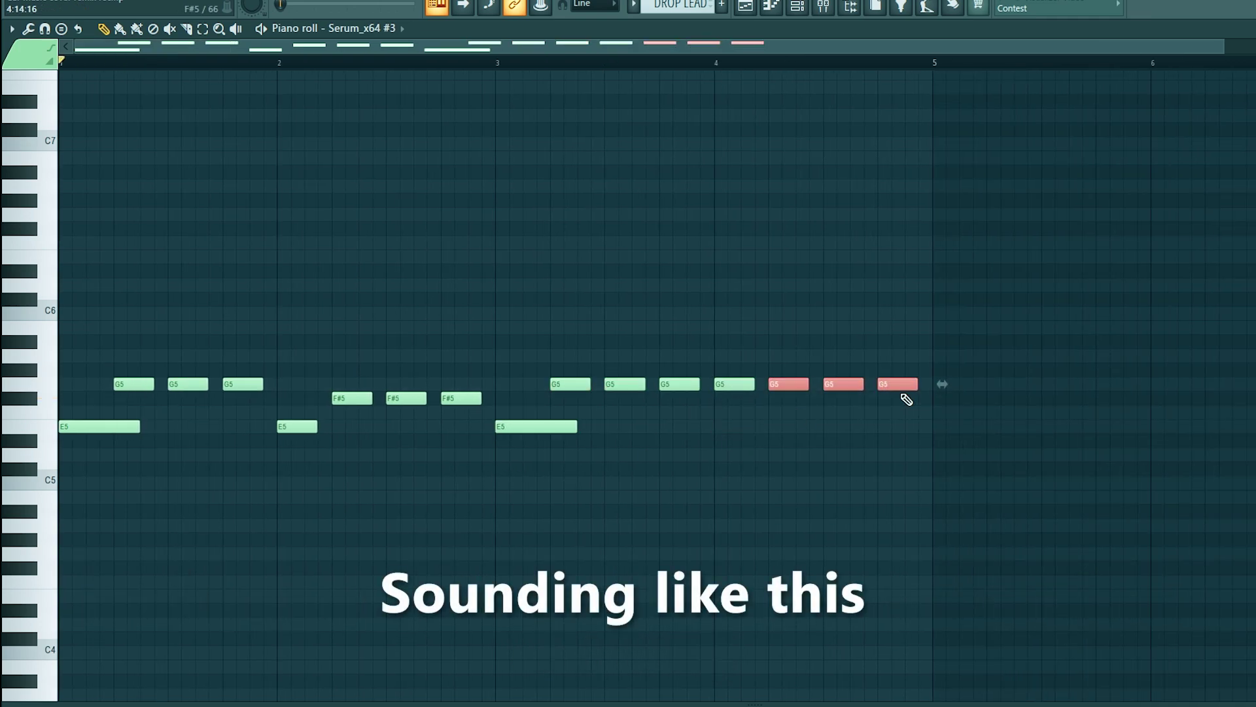
key(space)
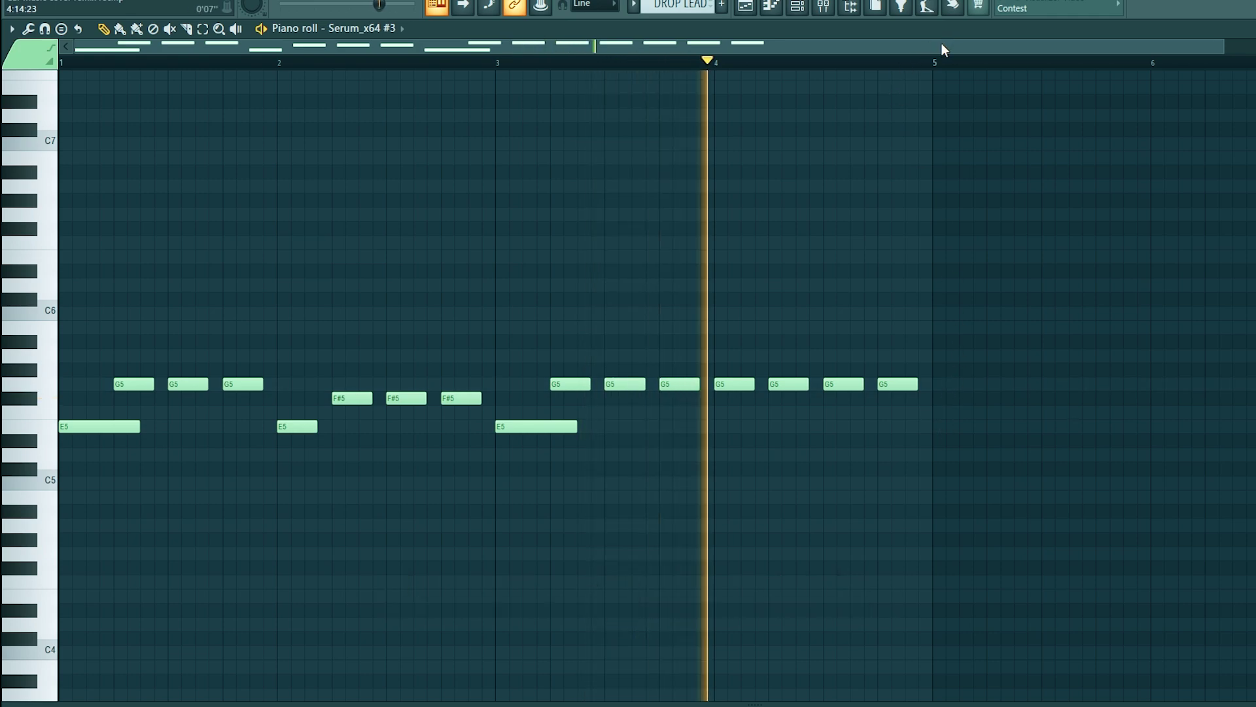
Step: Duplicate the four-bar melody into bars 5–8 and raise the copy one octave
drag(936, 66, 62, 65)
key(ctrl+b)
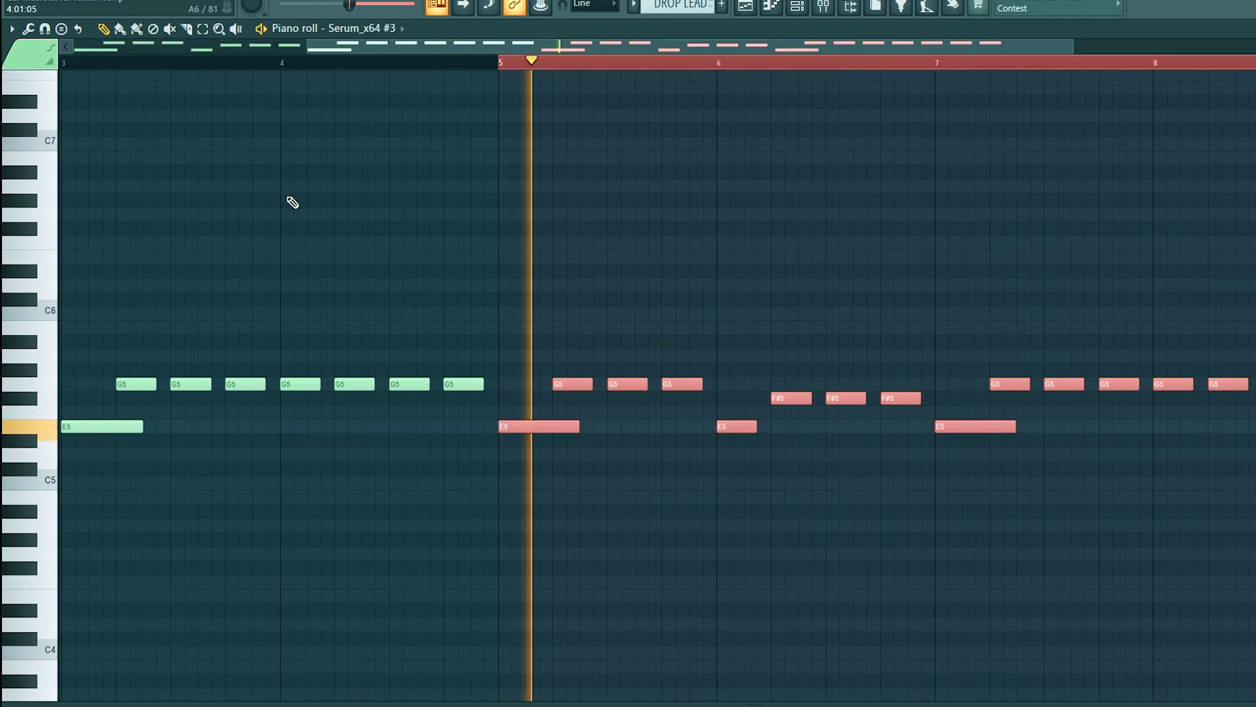
key(ctrl+Up)
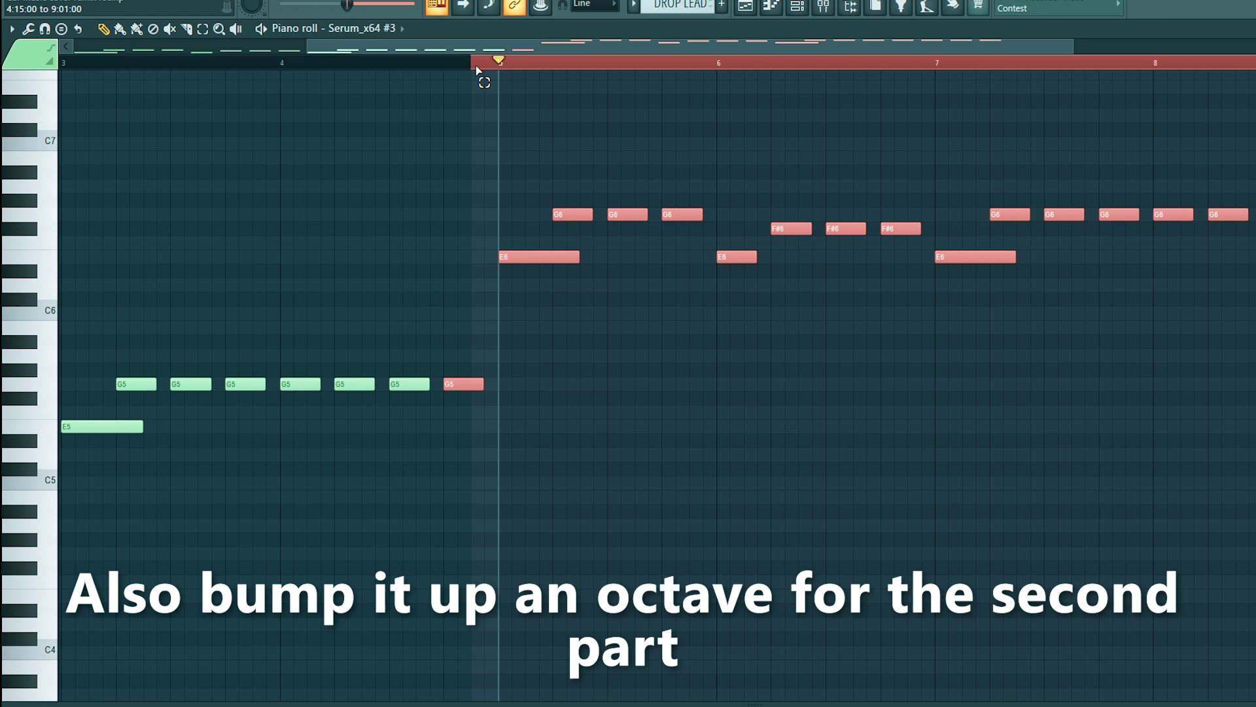
click(522, 149)
ctrl+scroll(541, 154, down, 3)
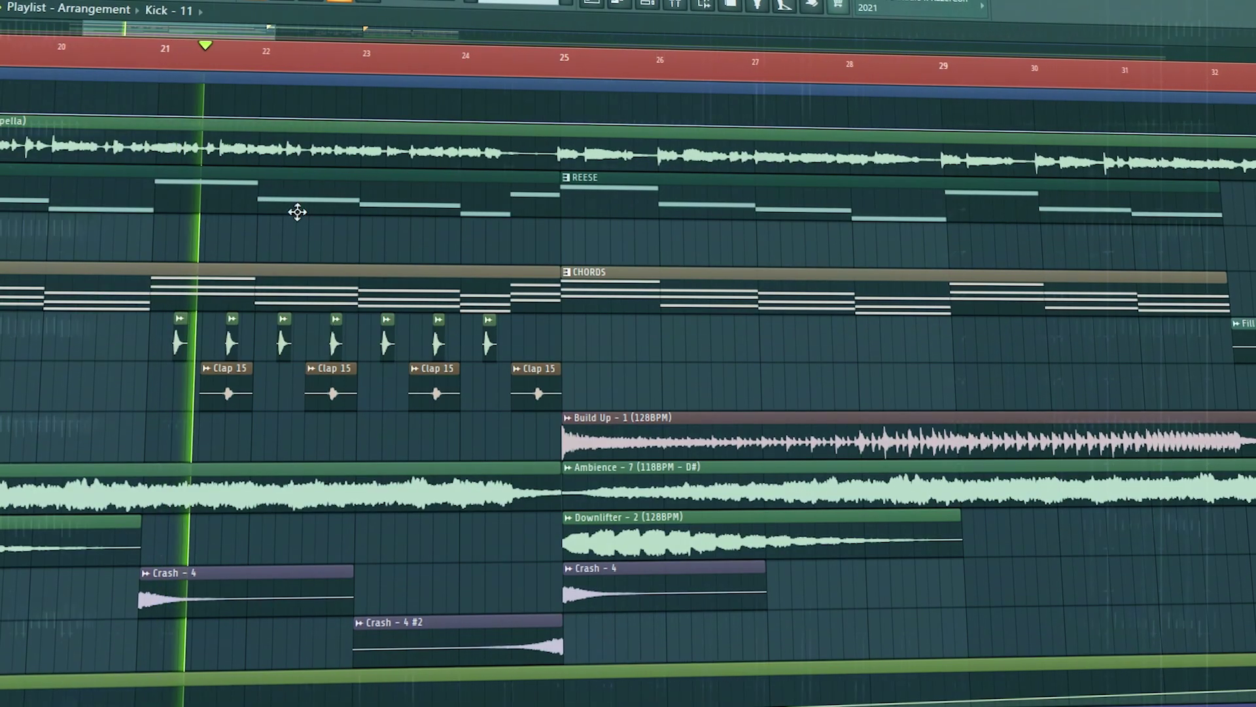
Step: Scroll the Playlist past bar 45 to the further DROP BASS, Drum Loop and Downlifter - 2 clips
drag(211, 25, 238, 41)
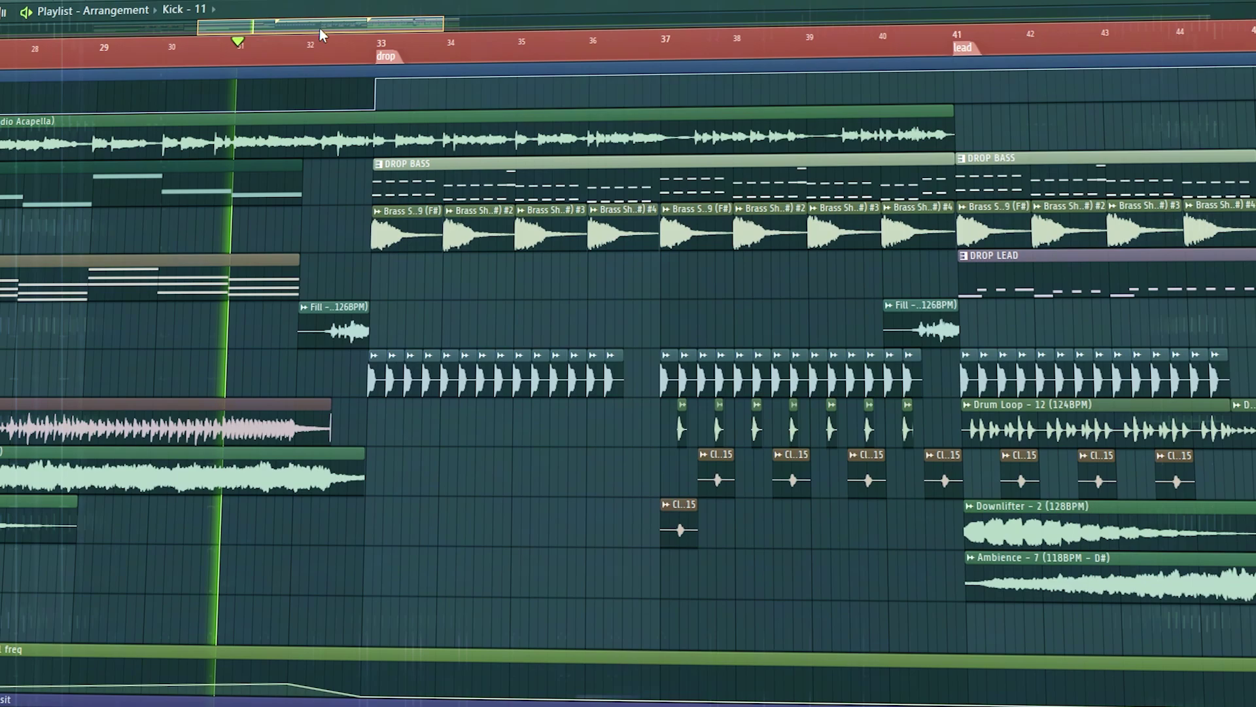
drag(319, 29, 347, 45)
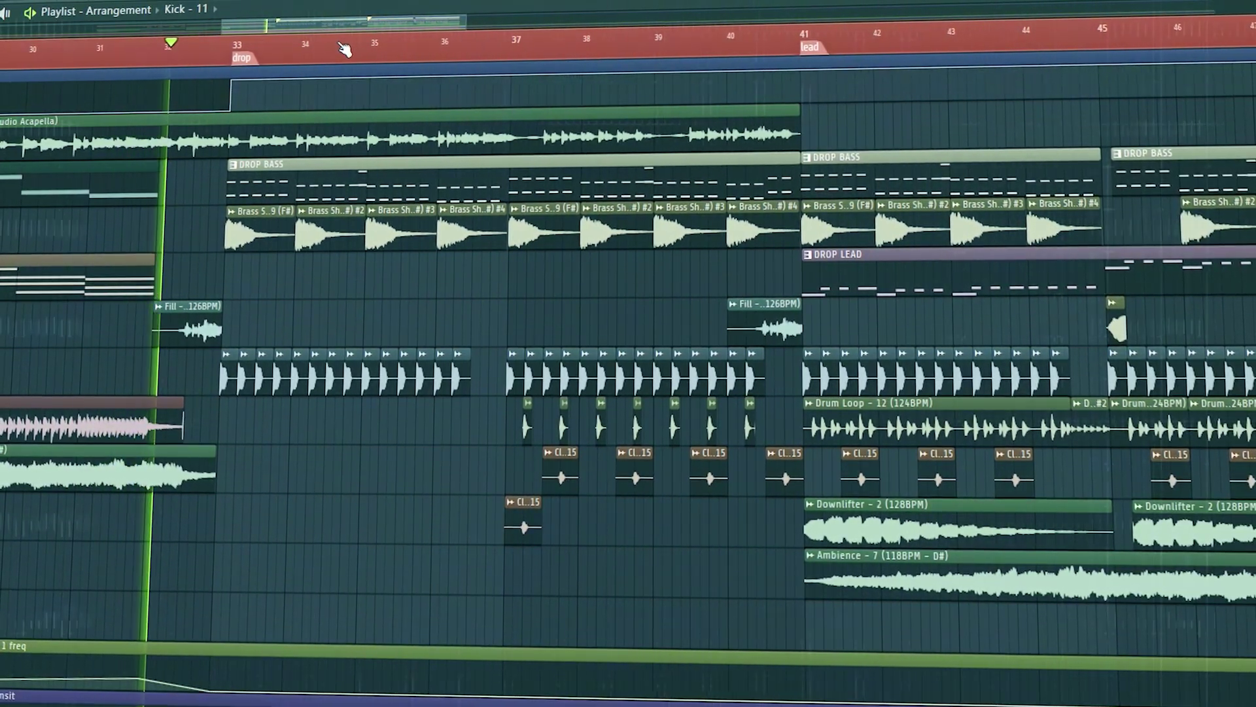